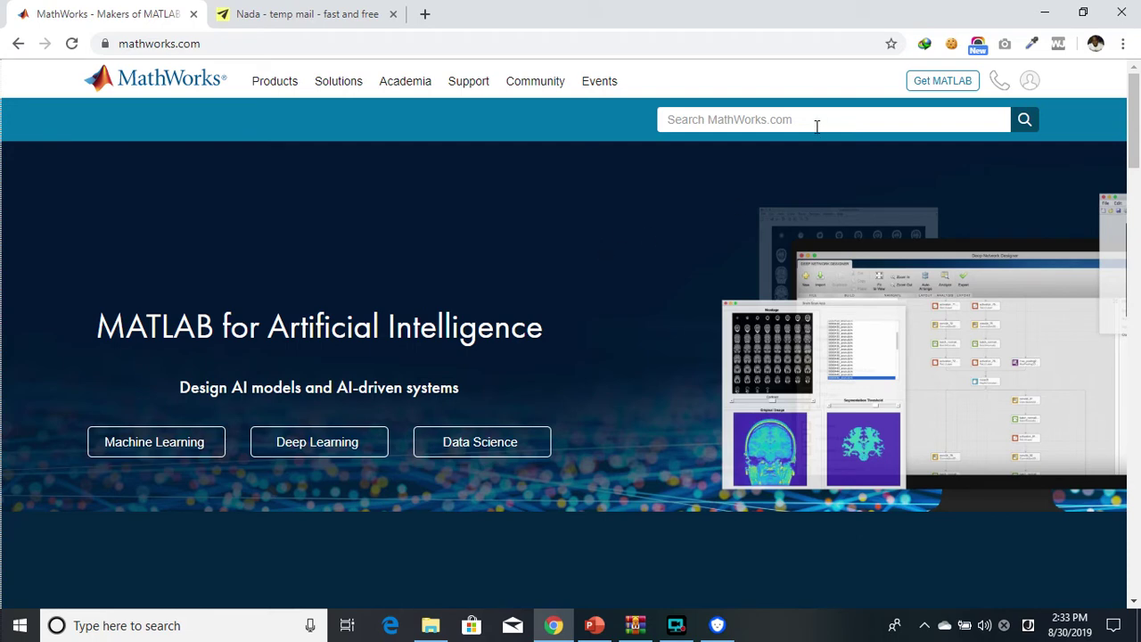
Go to the Get MATLAB page and scroll down to the free trial sign-up
{"action": "left_click", "coordinate": [938, 89]}
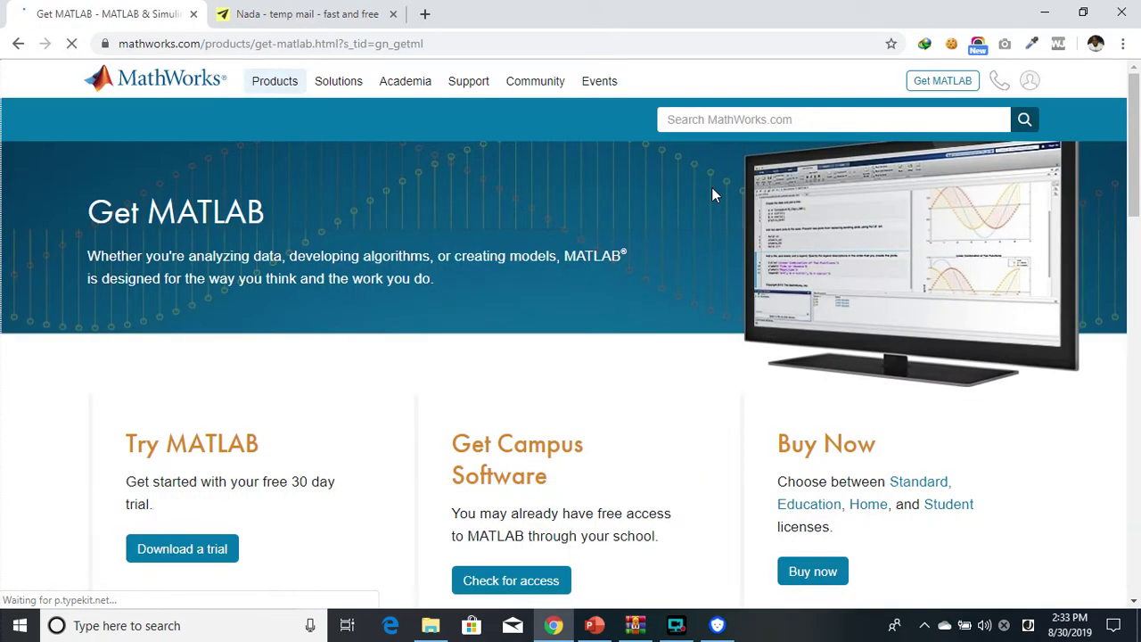
{"action": "scroll", "coordinate": [535, 231], "scroll_direction": "down", "scroll_amount": 2}
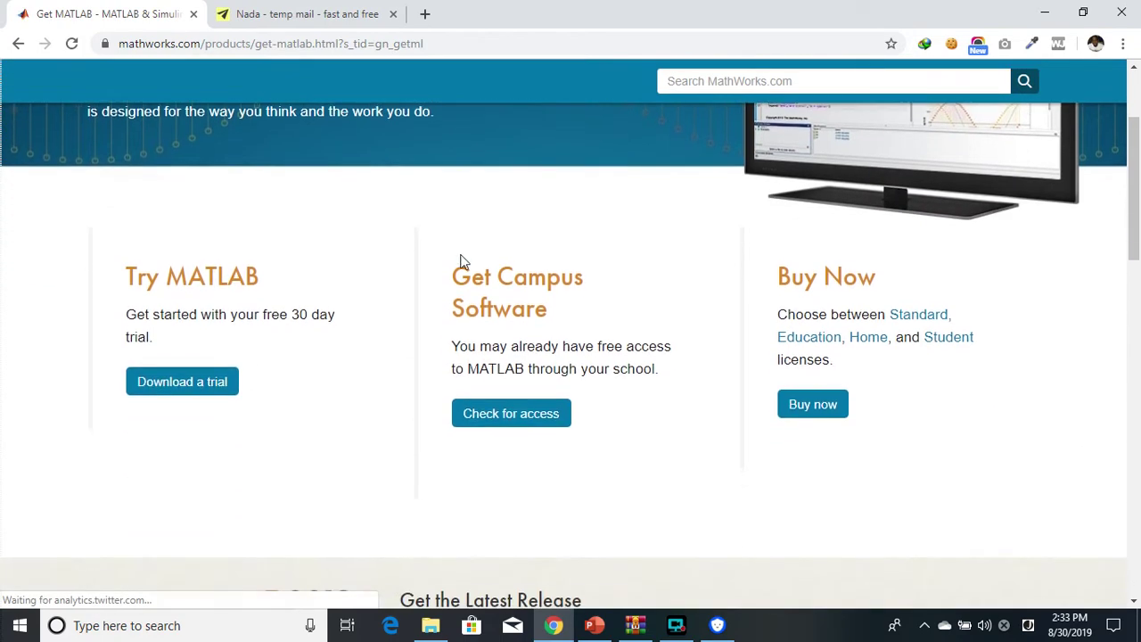
{"action": "scroll", "coordinate": [190, 397], "scroll_direction": "down", "scroll_amount": 1}
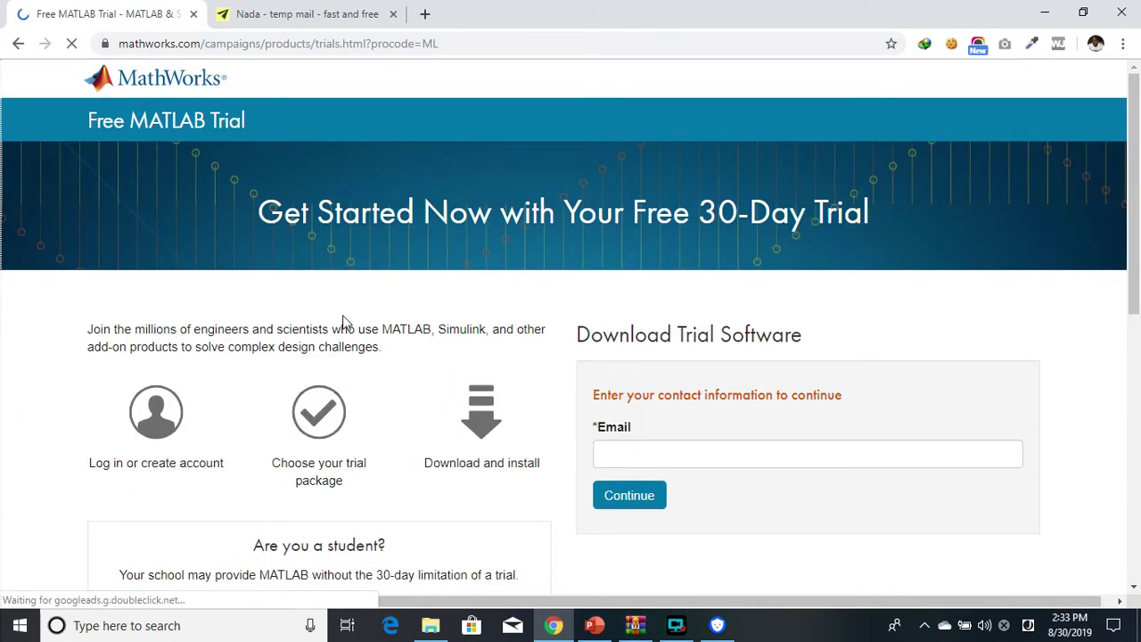
Copy the Nada temporary email address into the trial Email field and continue
{"action": "left_click", "coordinate": [632, 453]}
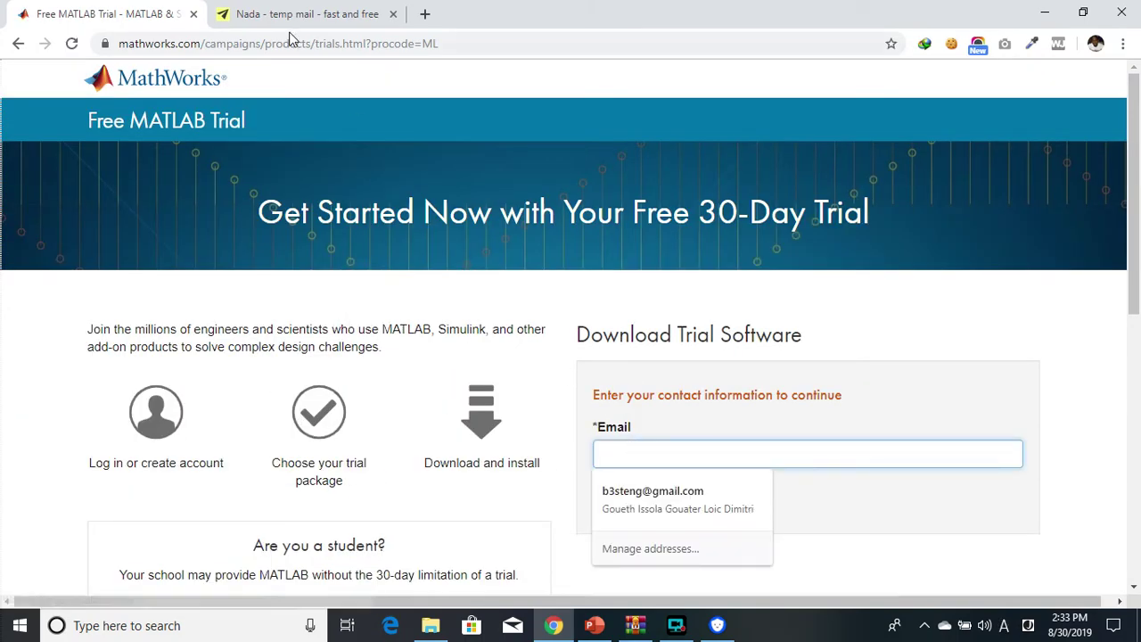
{"action": "left_click", "coordinate": [321, 13]}
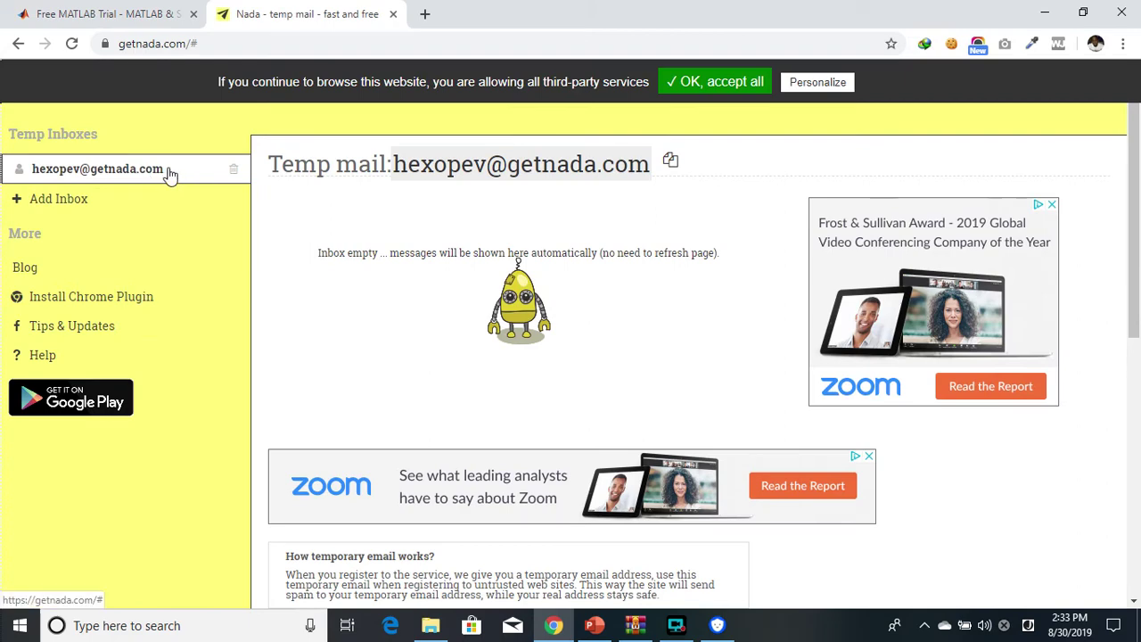
{"action": "left_click", "coordinate": [671, 164]}
{"action": "left_click", "coordinate": [671, 164]}
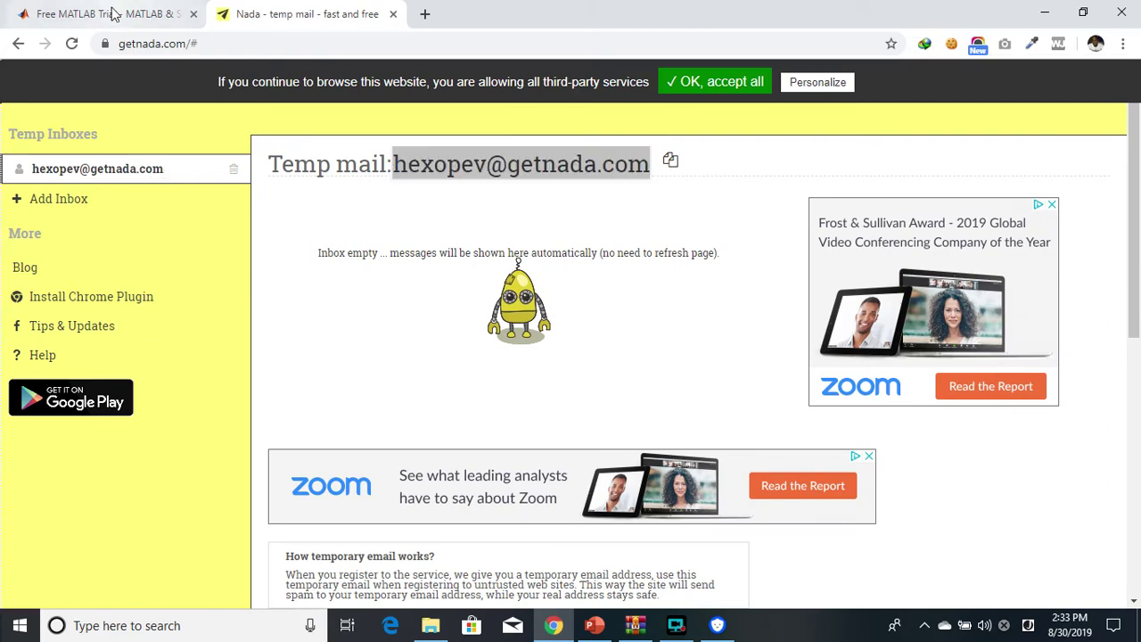
{"action": "key", "text": "ctrl+shift+Tab"}
{"action": "key", "text": "ctrl+v"}
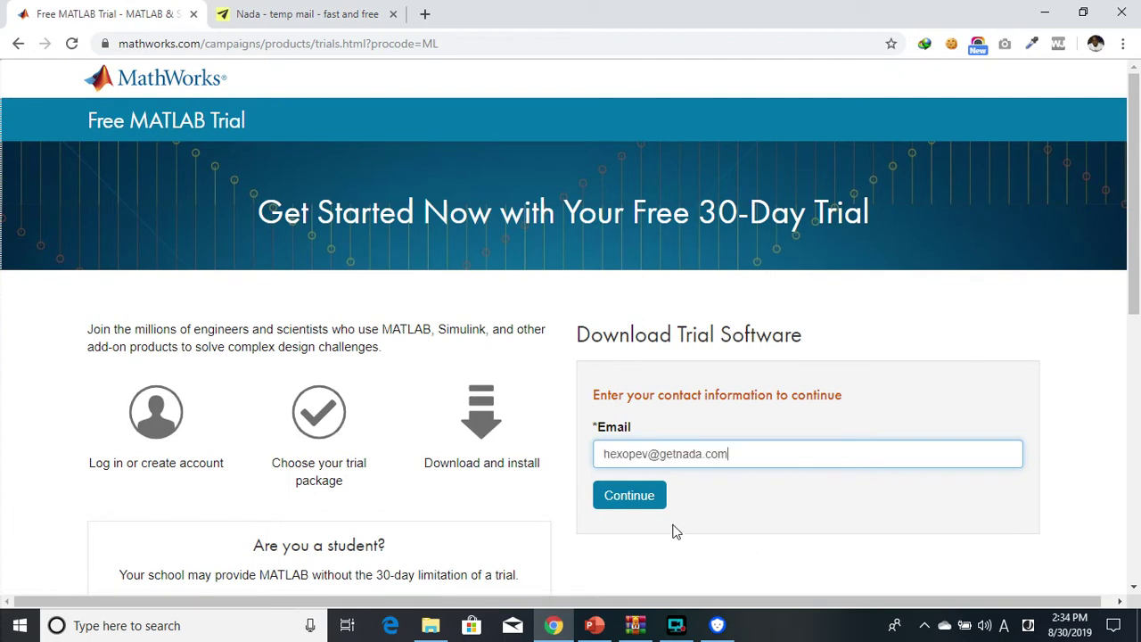
{"action": "left_click", "coordinate": [634, 502]}
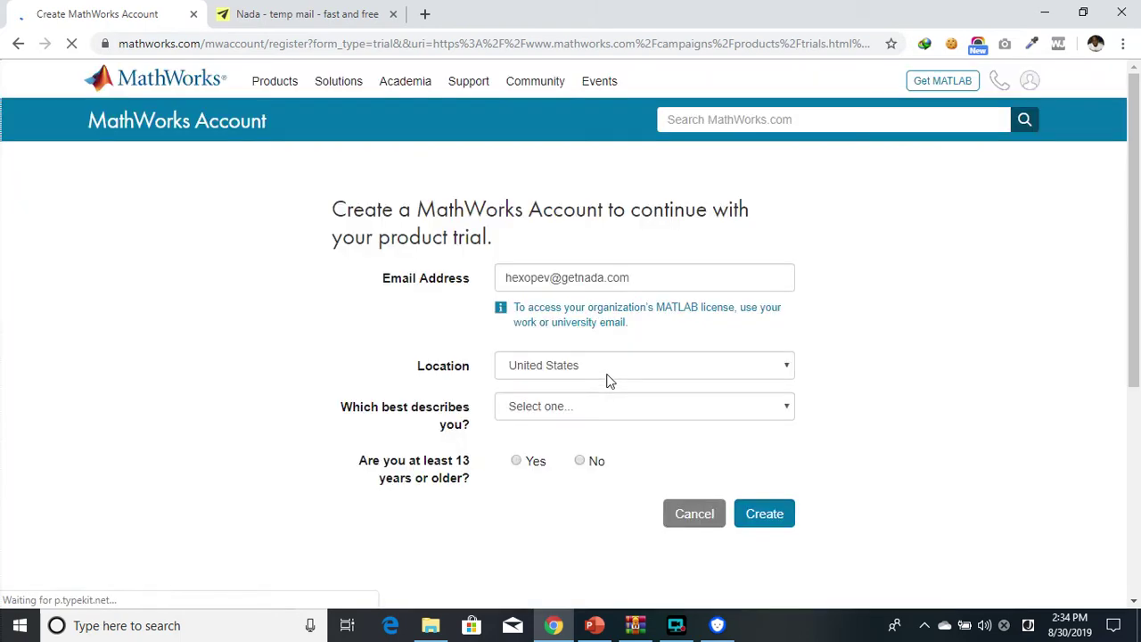
Choose Student for 'Which best describes you?', confirm age 13 or older, and create the account
{"action": "scroll", "coordinate": [624, 419], "scroll_direction": "down", "scroll_amount": 1}
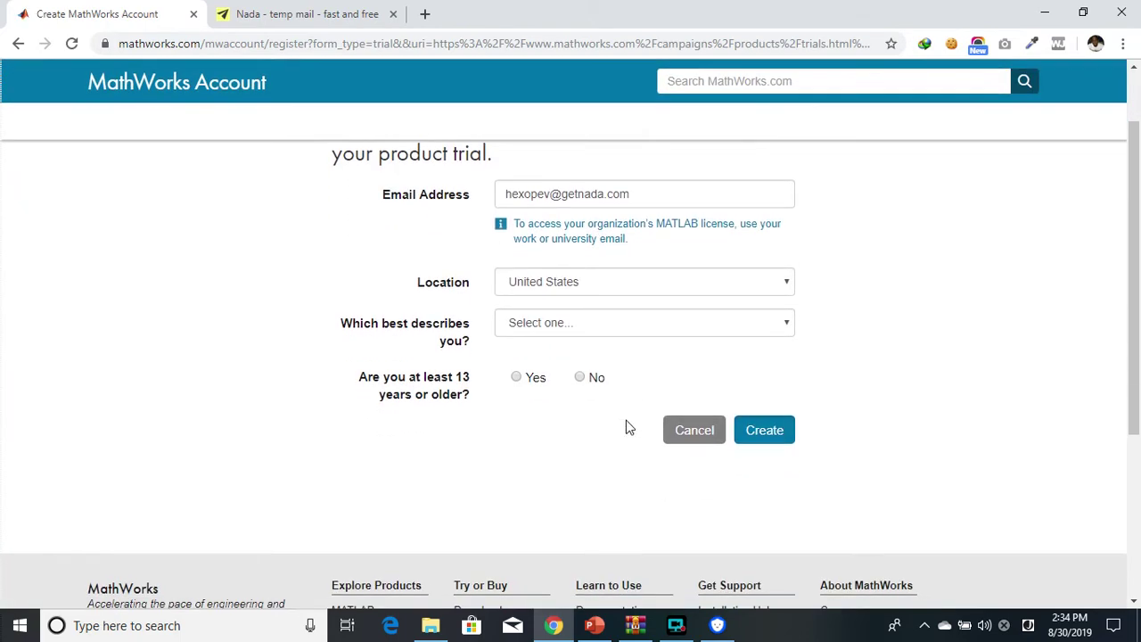
{"action": "left_click", "coordinate": [648, 326]}
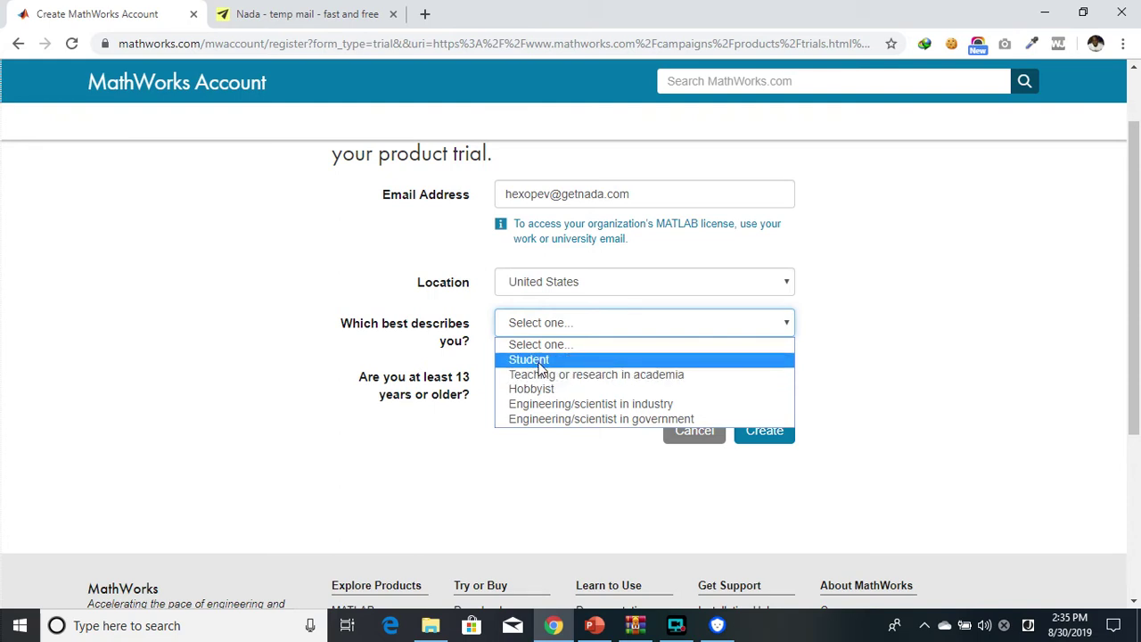
{"action": "left_click", "coordinate": [538, 361]}
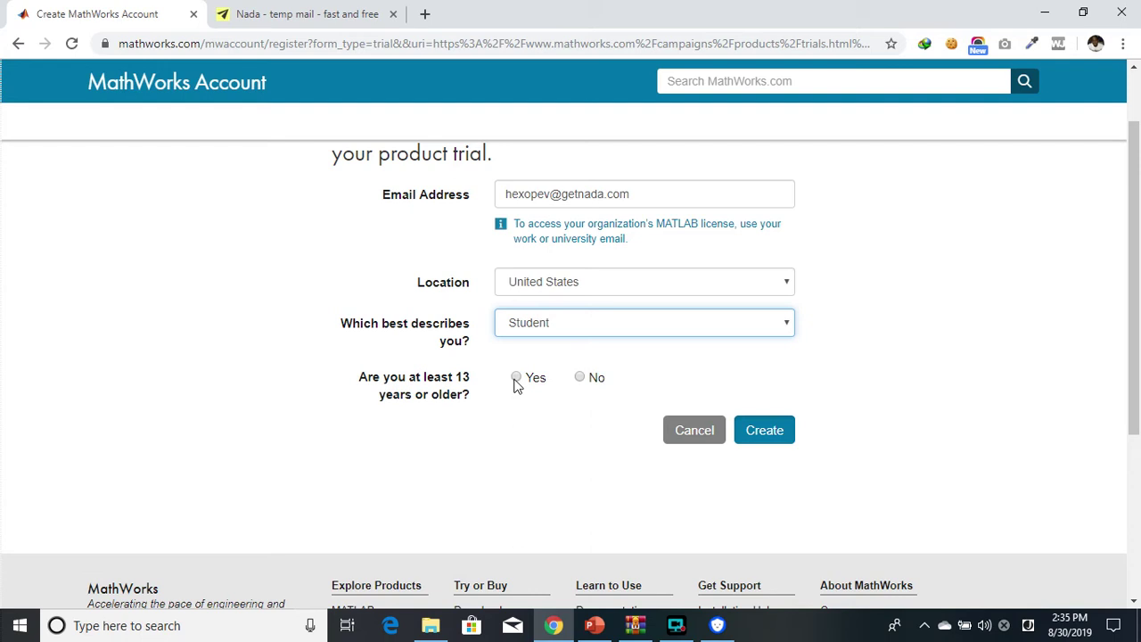
{"action": "left_click", "coordinate": [517, 380]}
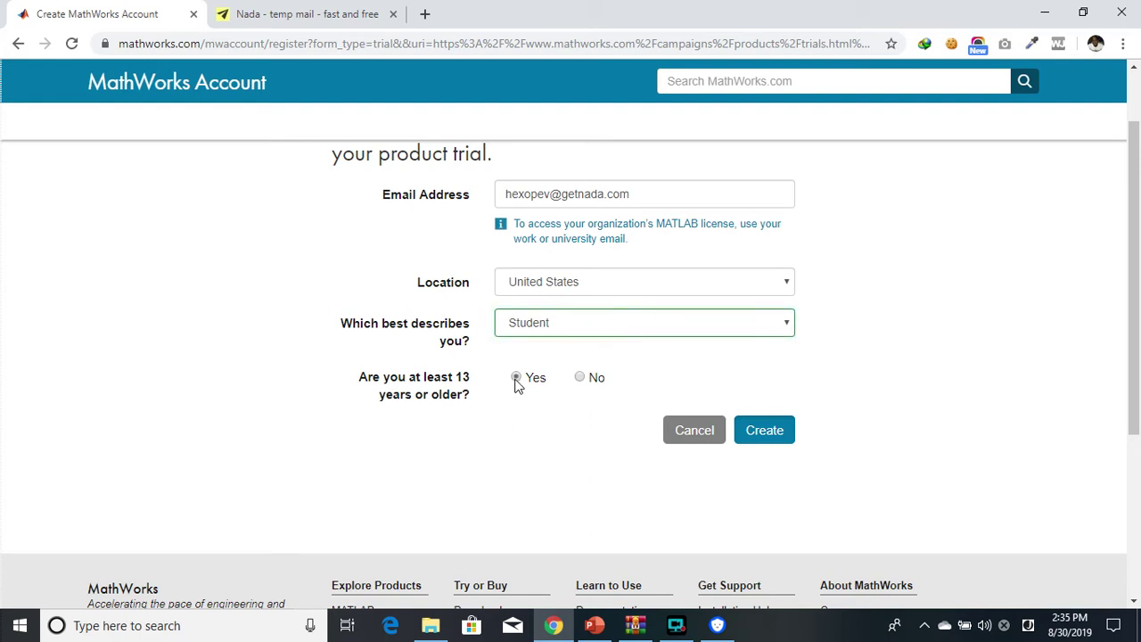
{"action": "left_click", "coordinate": [772, 438]}
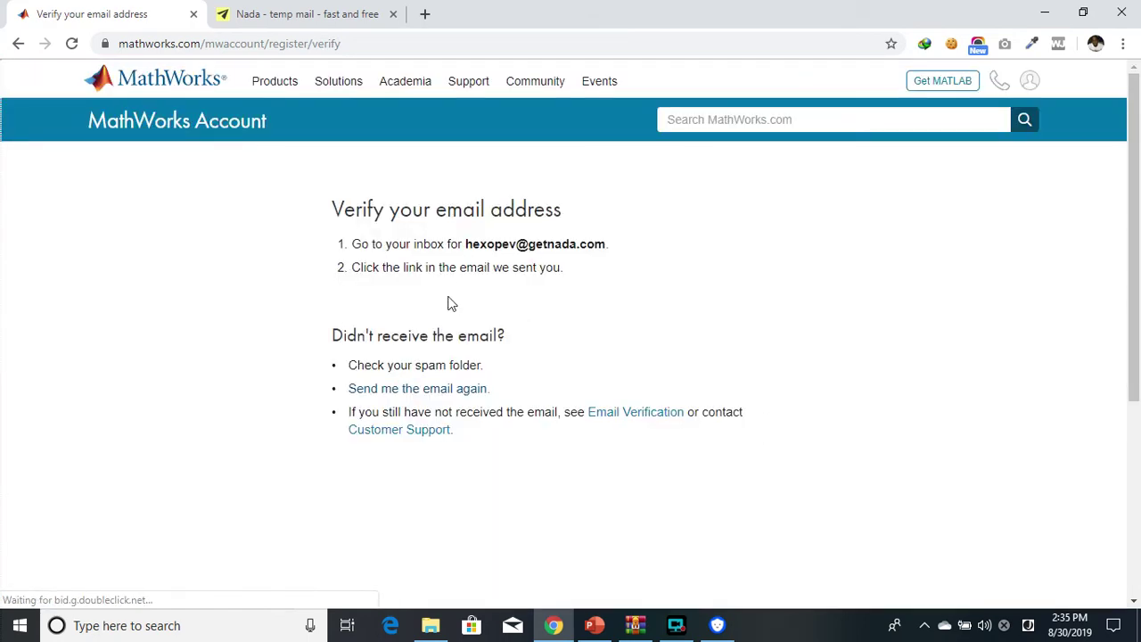
Reload the Nada inbox until the MathWorks Verify Email Address message arrives, then open it
{"action": "left_click", "coordinate": [311, 18]}
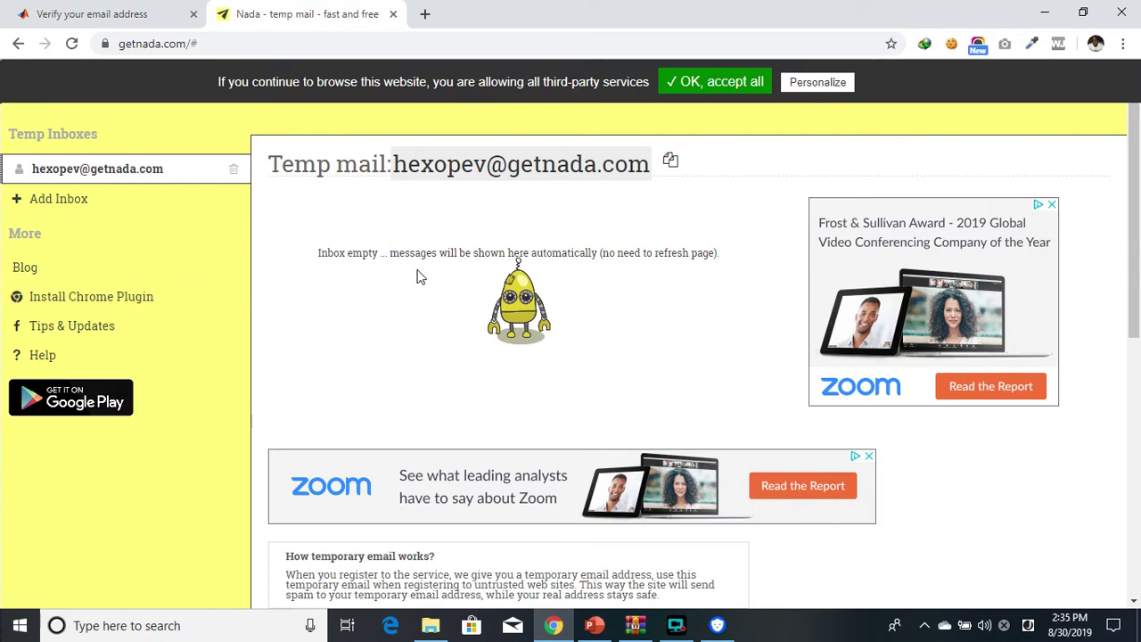
{"action": "left_click", "coordinate": [72, 44]}
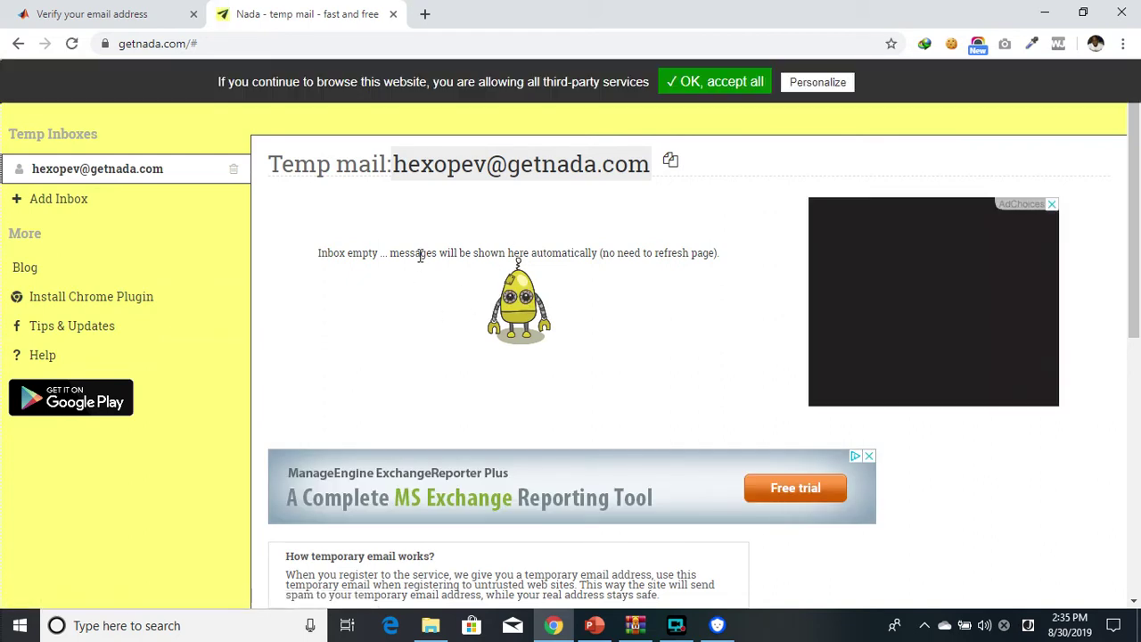
{"action": "left_click", "coordinate": [78, 11]}
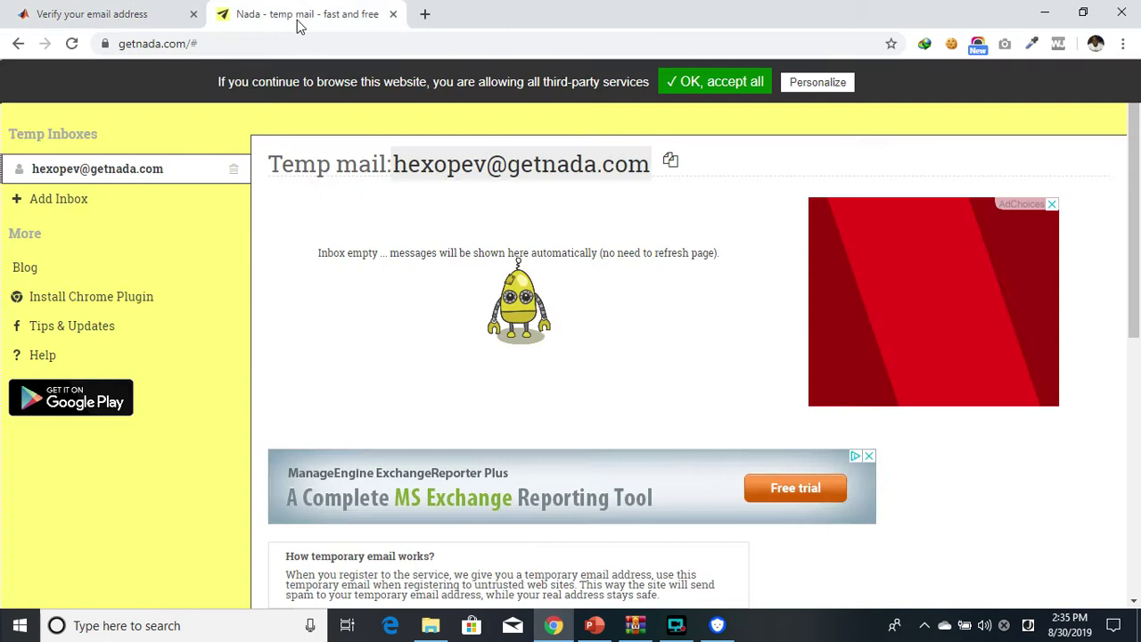
{"action": "left_click", "coordinate": [71, 43]}
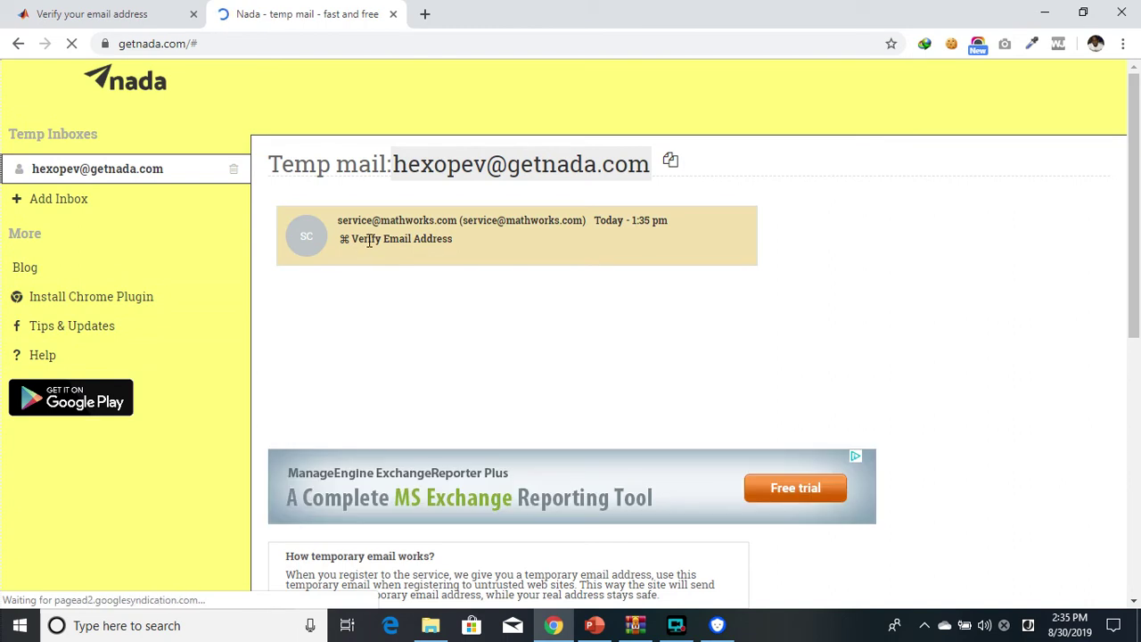
{"action": "left_click", "coordinate": [424, 239]}
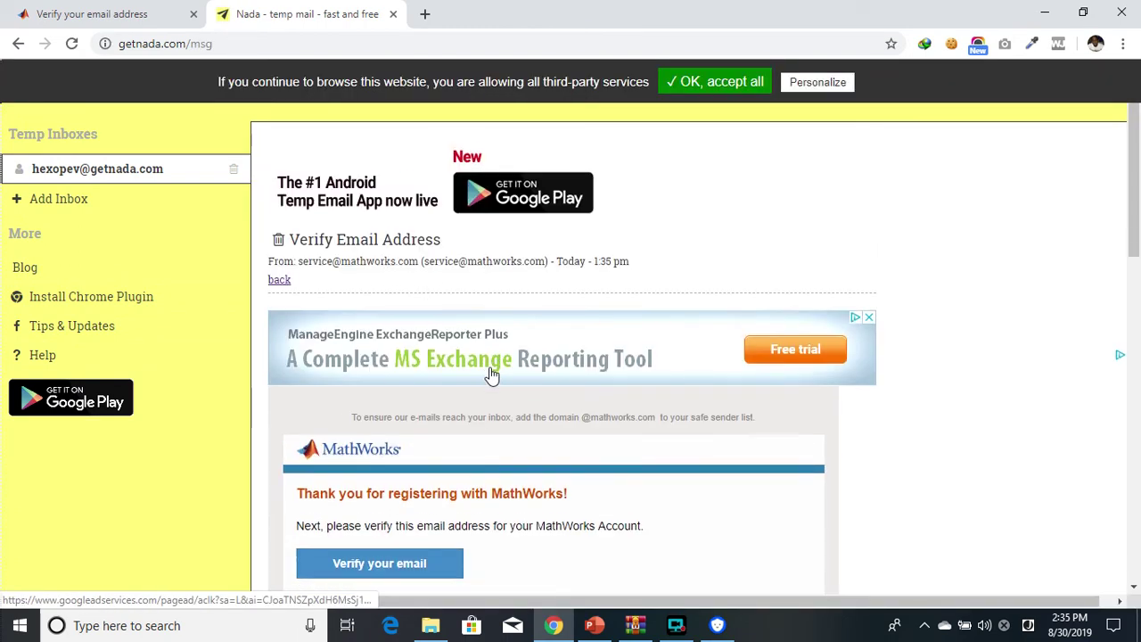
{"action": "scroll", "coordinate": [493, 374], "scroll_direction": "down", "scroll_amount": 3}
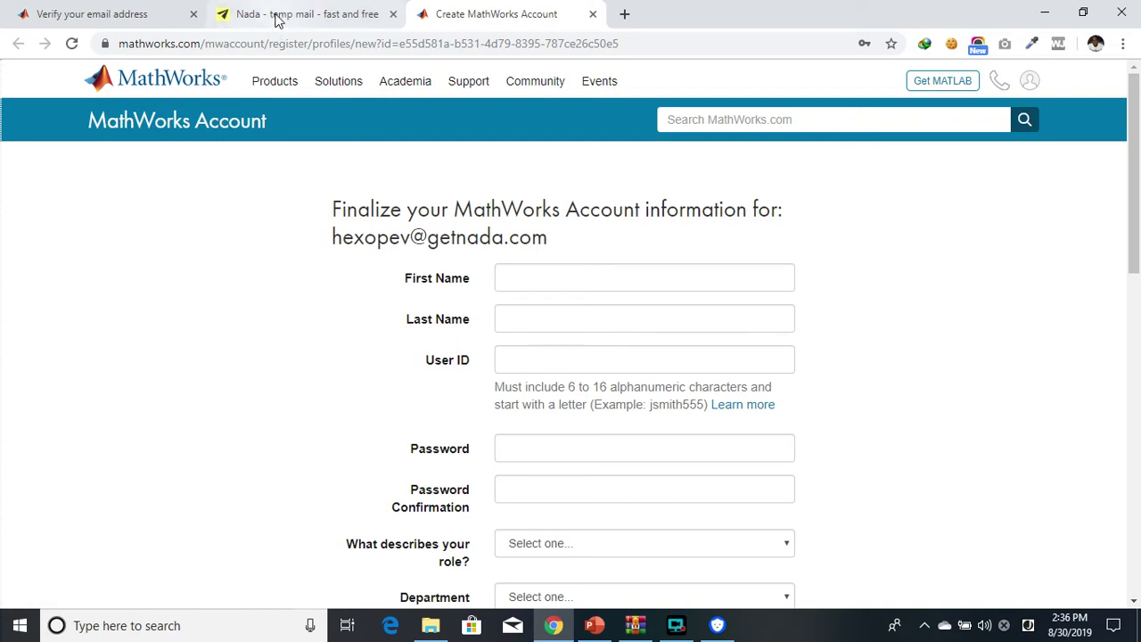
Fill first name, last name and User ID with parts of the temporary email address
{"action": "left_click_drag", "start_coordinate": [375, 238], "coordinate": [334, 236]}
{"action": "key", "text": "ctrl+c"}
{"action": "left_click", "coordinate": [349, 235]}
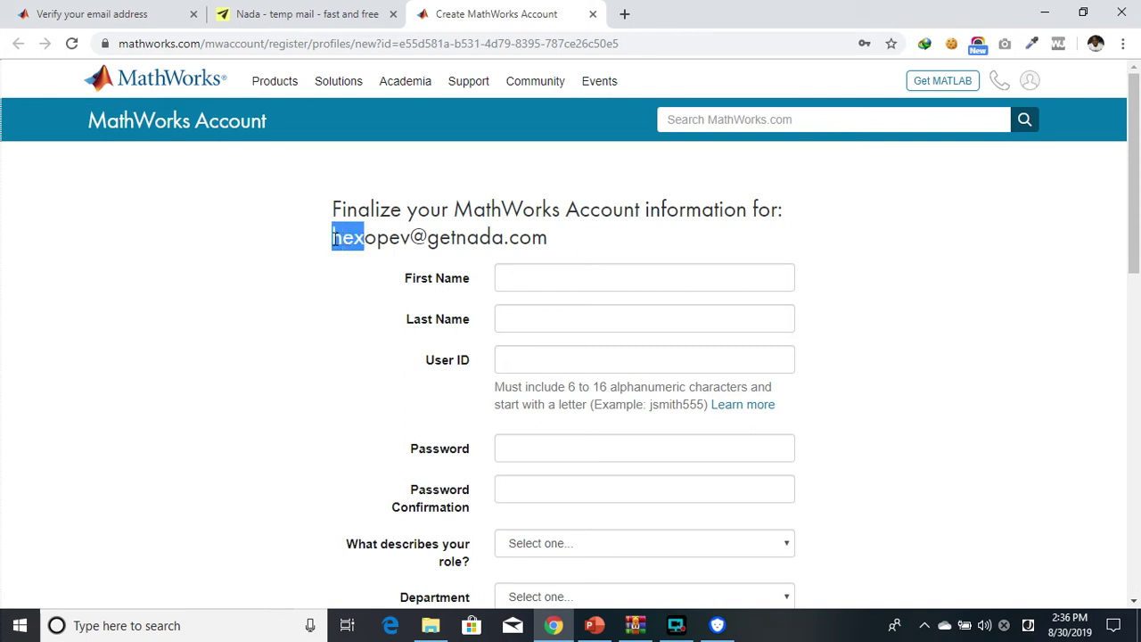
{"action": "left_click", "coordinate": [516, 284]}
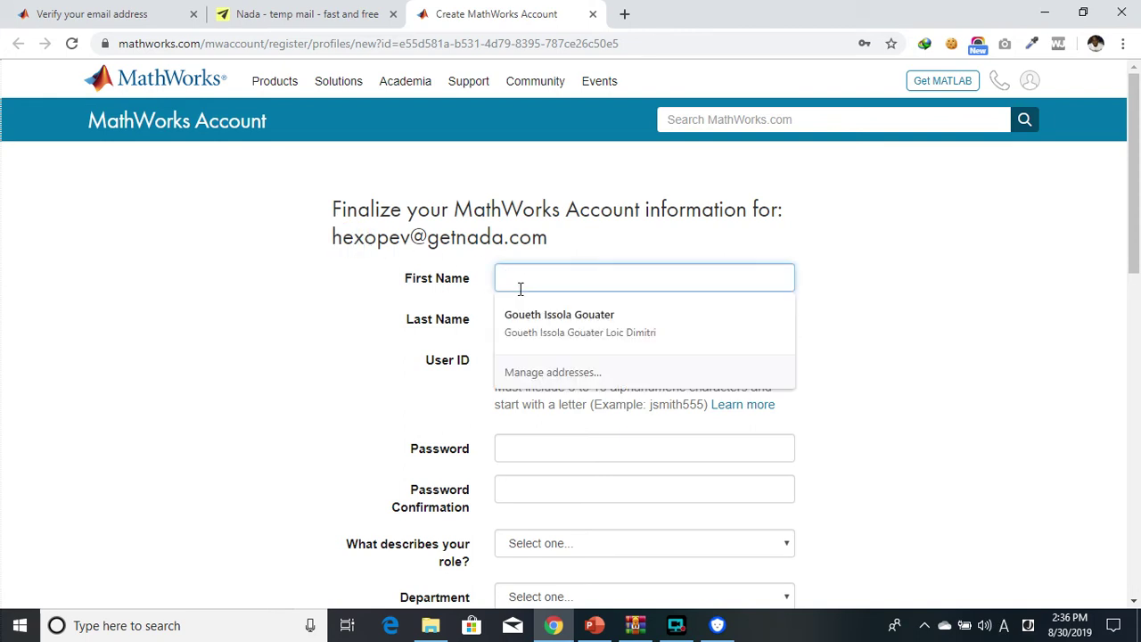
{"action": "key", "text": "ctrl+v"}
{"action": "left_click_drag", "start_coordinate": [406, 239], "coordinate": [369, 239]}
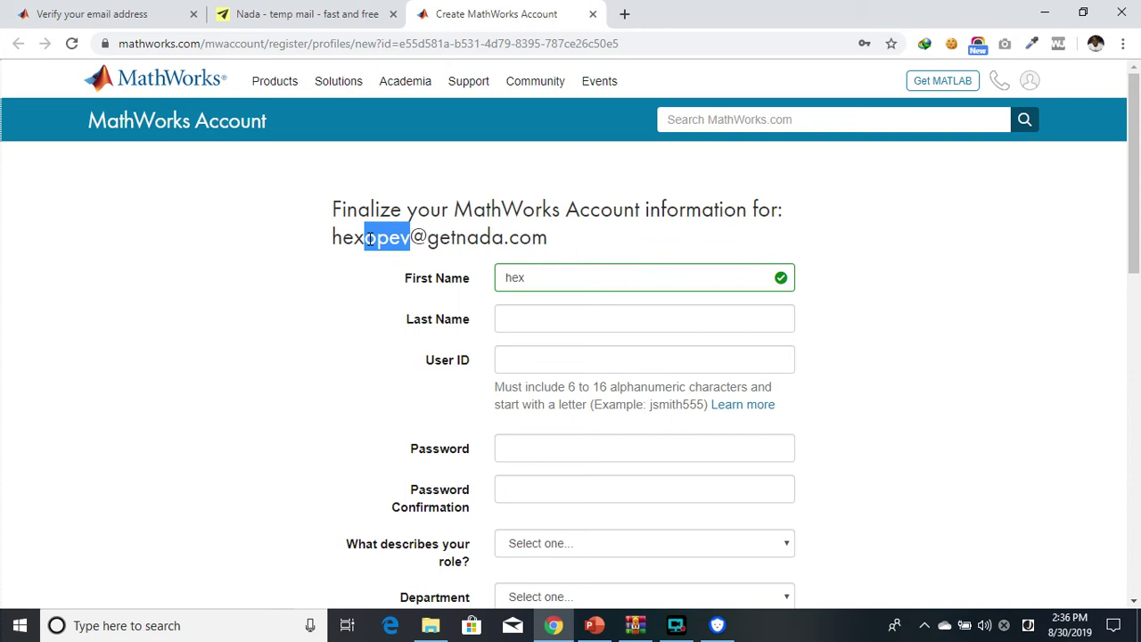
{"action": "left_click", "coordinate": [520, 321]}
{"action": "key", "text": "ctrl+v"}
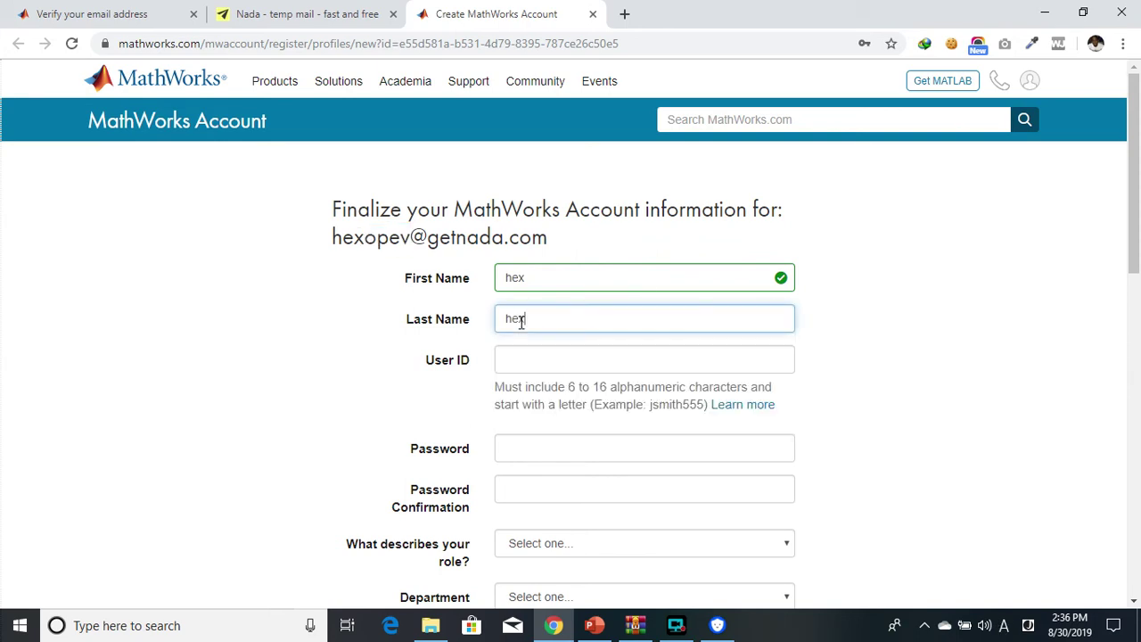
{"action": "left_click", "coordinate": [506, 364]}
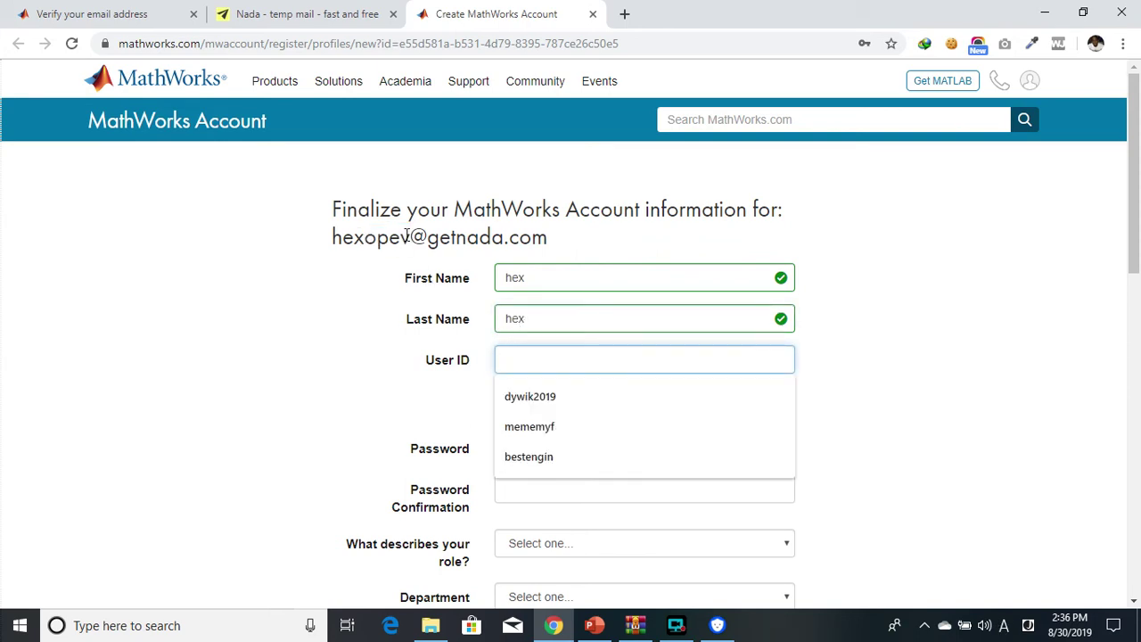
{"action": "left_click_drag", "start_coordinate": [408, 237], "coordinate": [332, 237]}
{"action": "key", "text": "ctrl+c"}
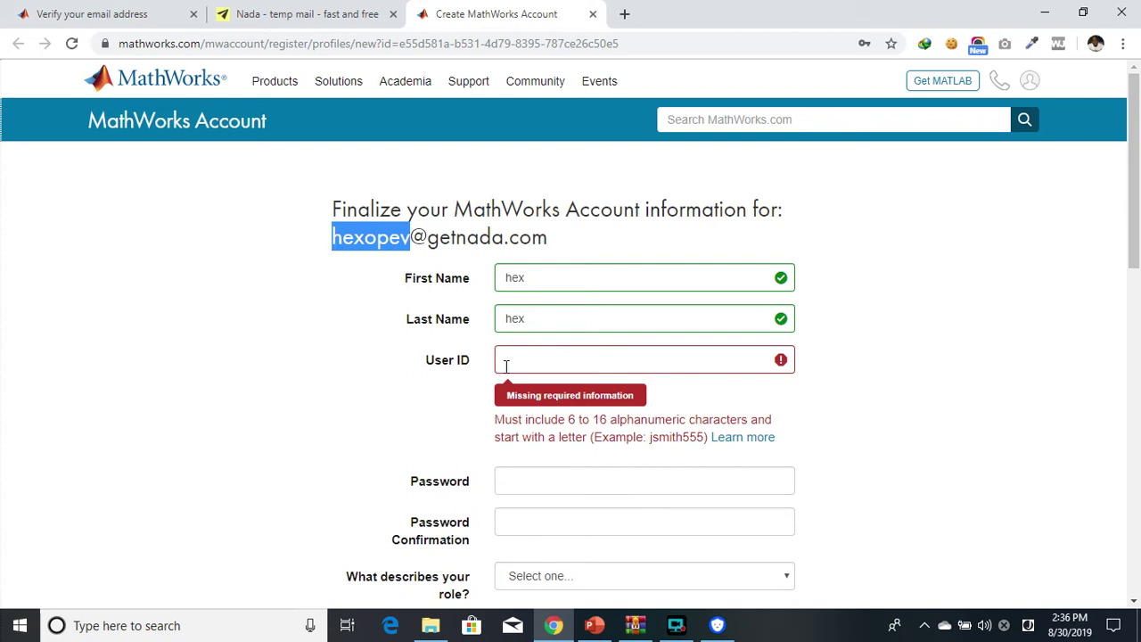
{"action": "left_click", "coordinate": [507, 361]}
{"action": "key", "text": "ctrl+v"}
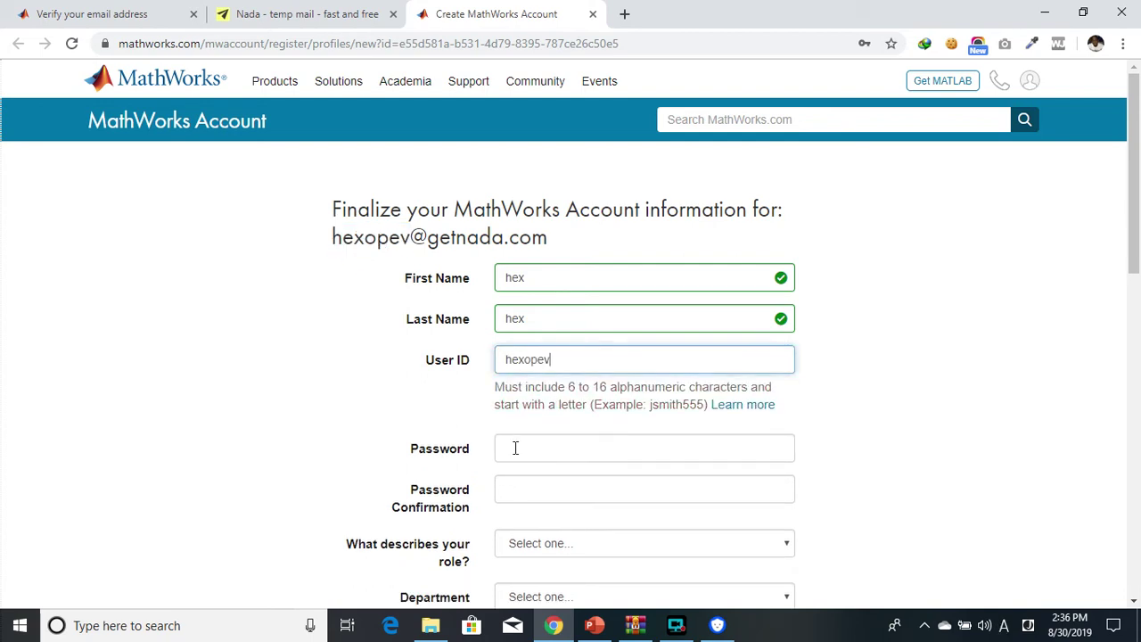
Enter the account password and confirm it in the second password field
{"action": "left_click", "coordinate": [516, 449]}
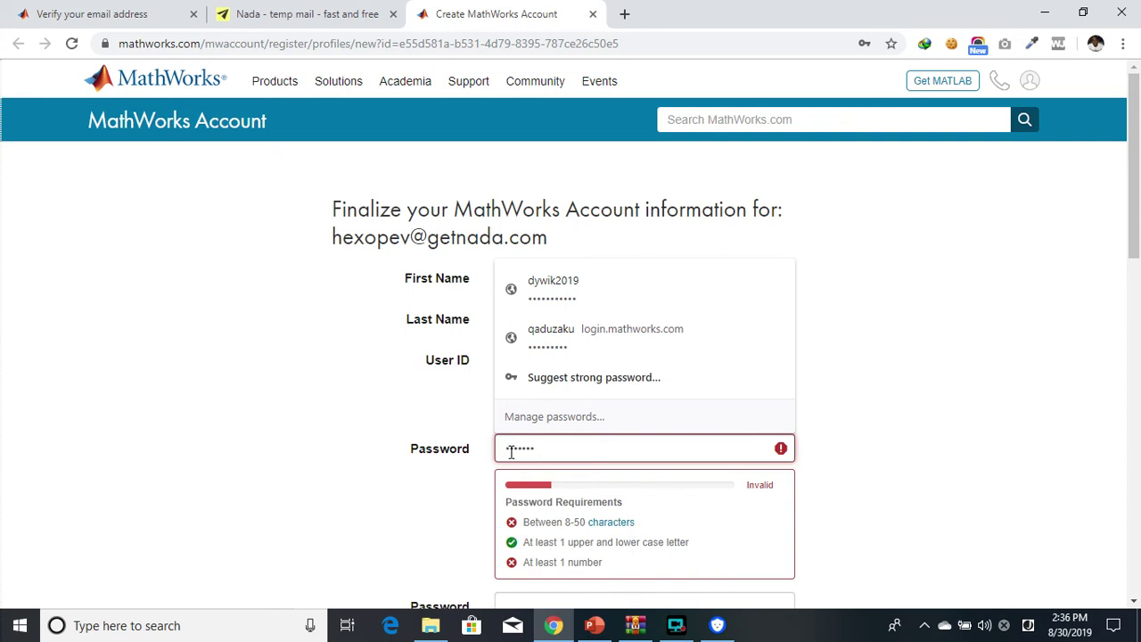
{"action": "scroll", "coordinate": [535, 455], "scroll_direction": "down", "scroll_amount": 2}
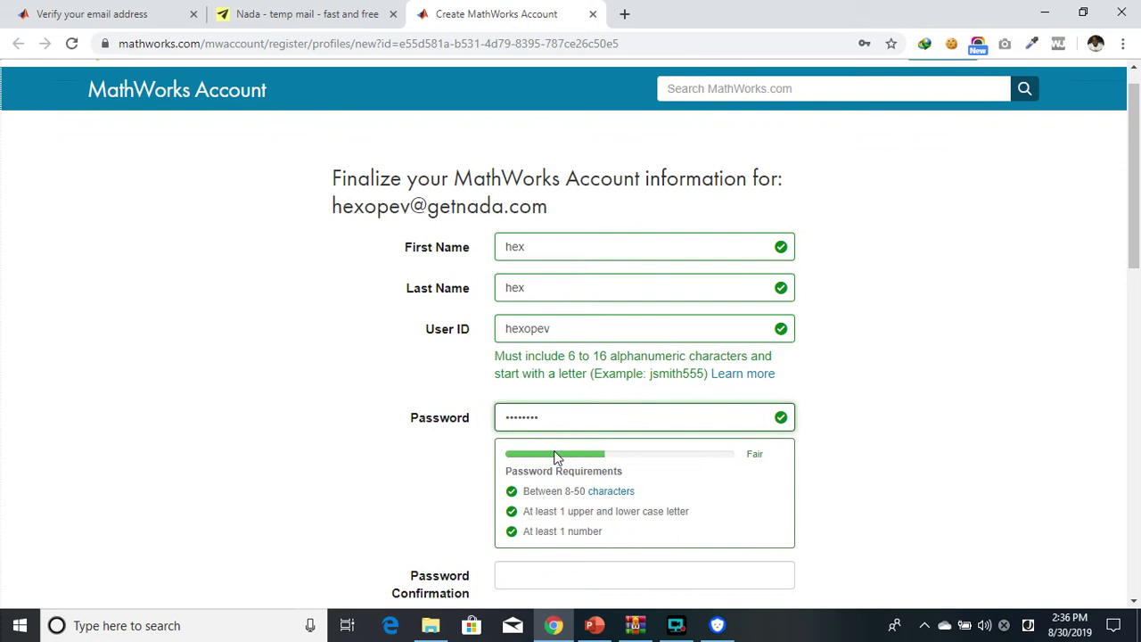
{"action": "left_click", "coordinate": [526, 442]}
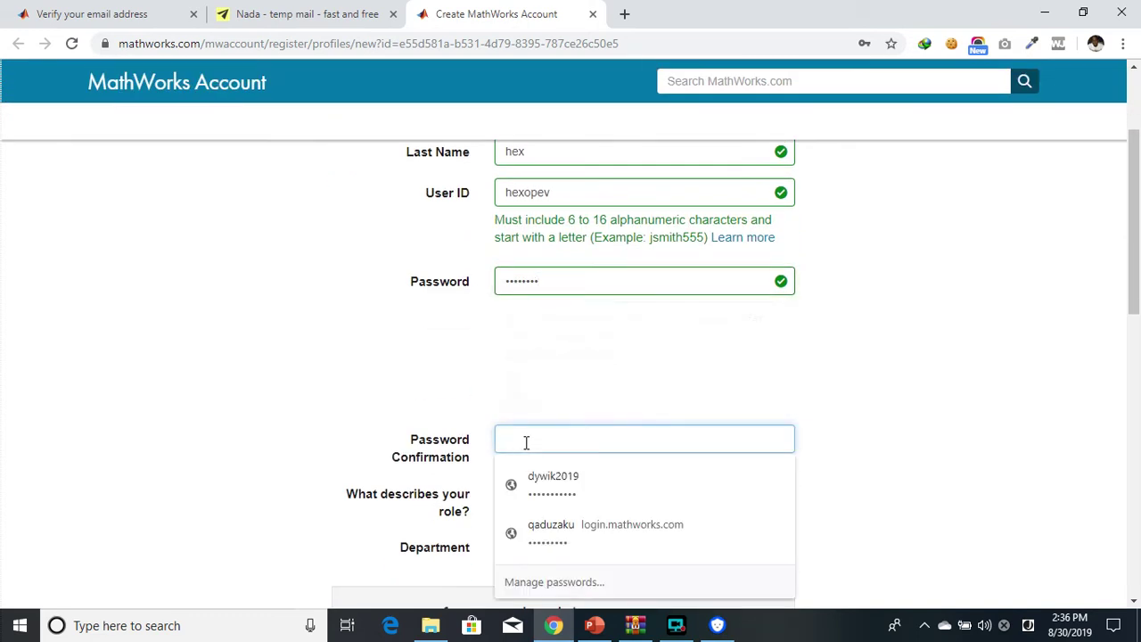
{"action": "type", "text": "h"}
{"action": "key", "text": "BackSpace"}
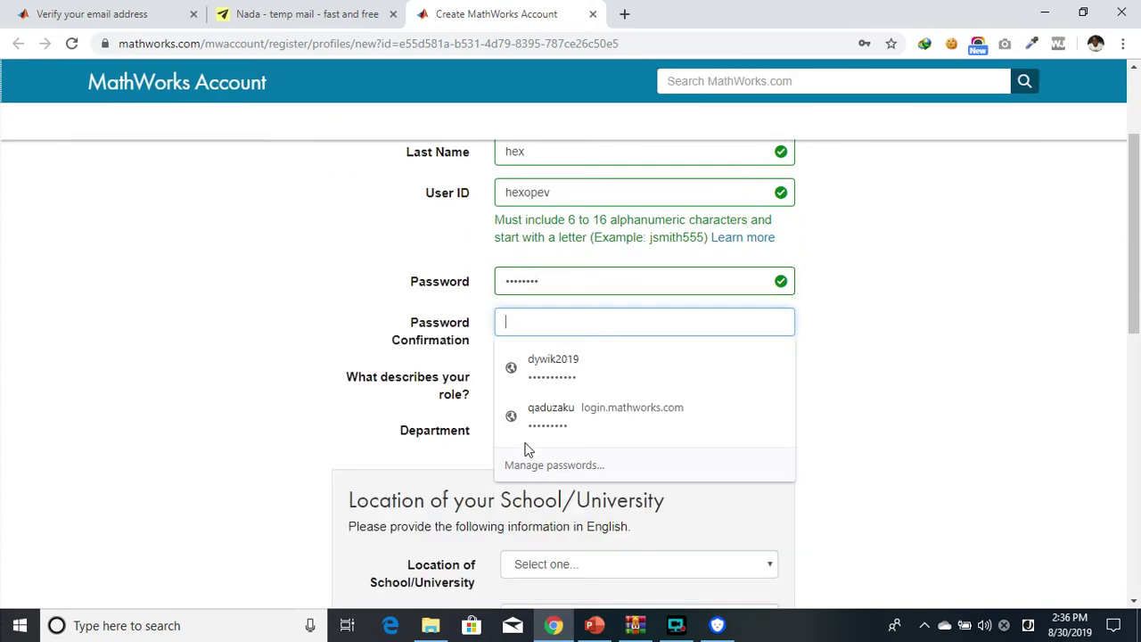
{"action": "type", "text": "h"}
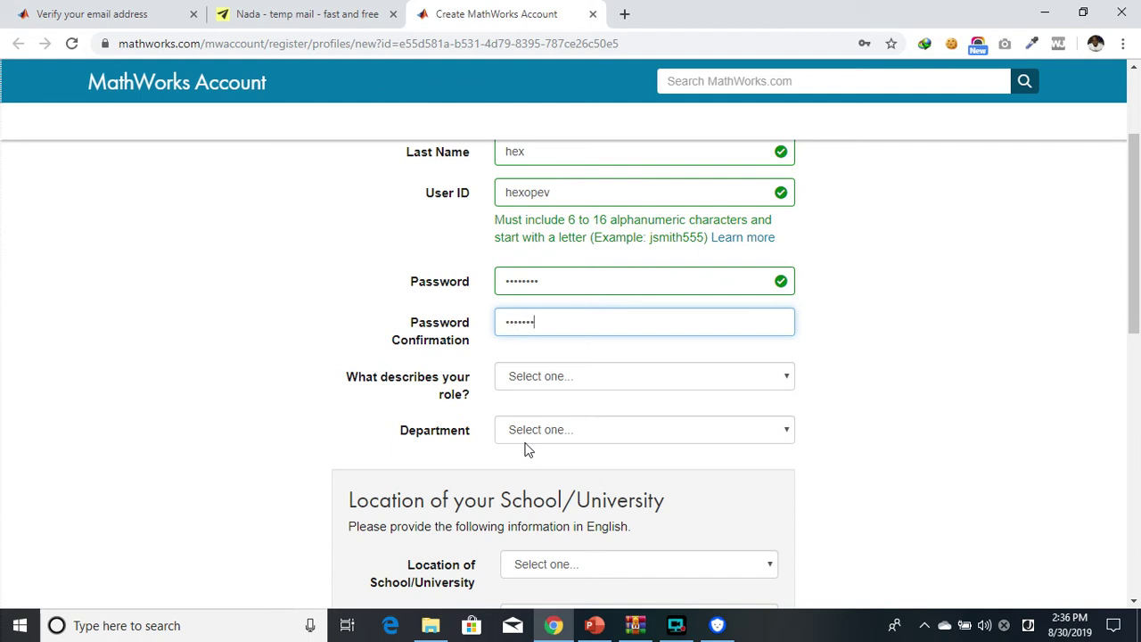
Set role to Student (Undergraduate) and department to Civil and Environmental Engineering
{"action": "left_click", "coordinate": [571, 372]}
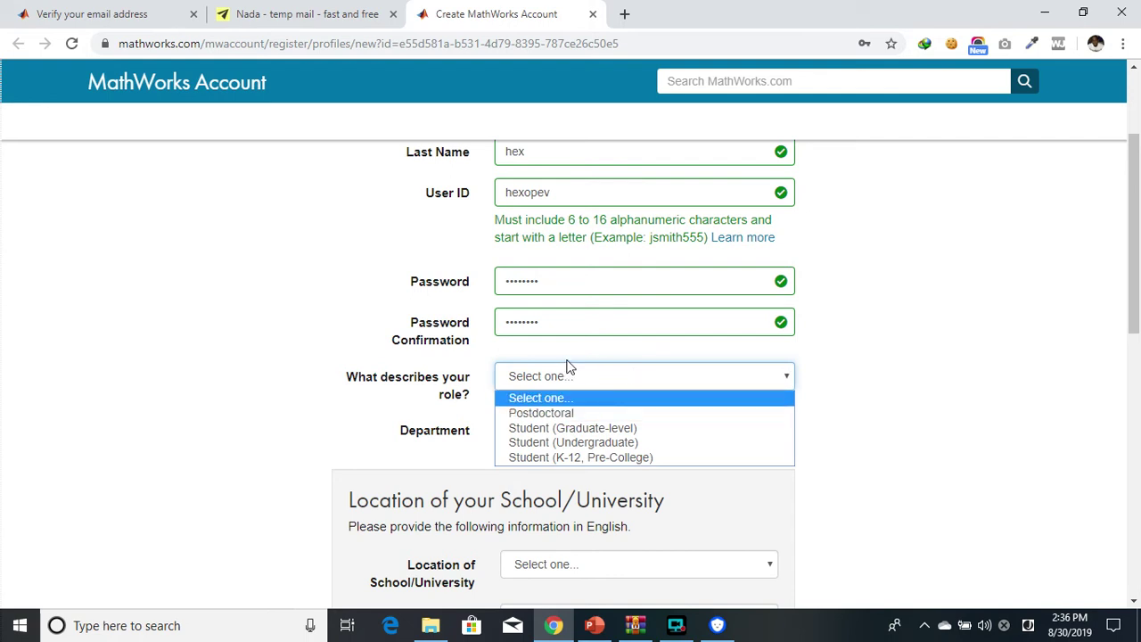
{"action": "left_click", "coordinate": [589, 443]}
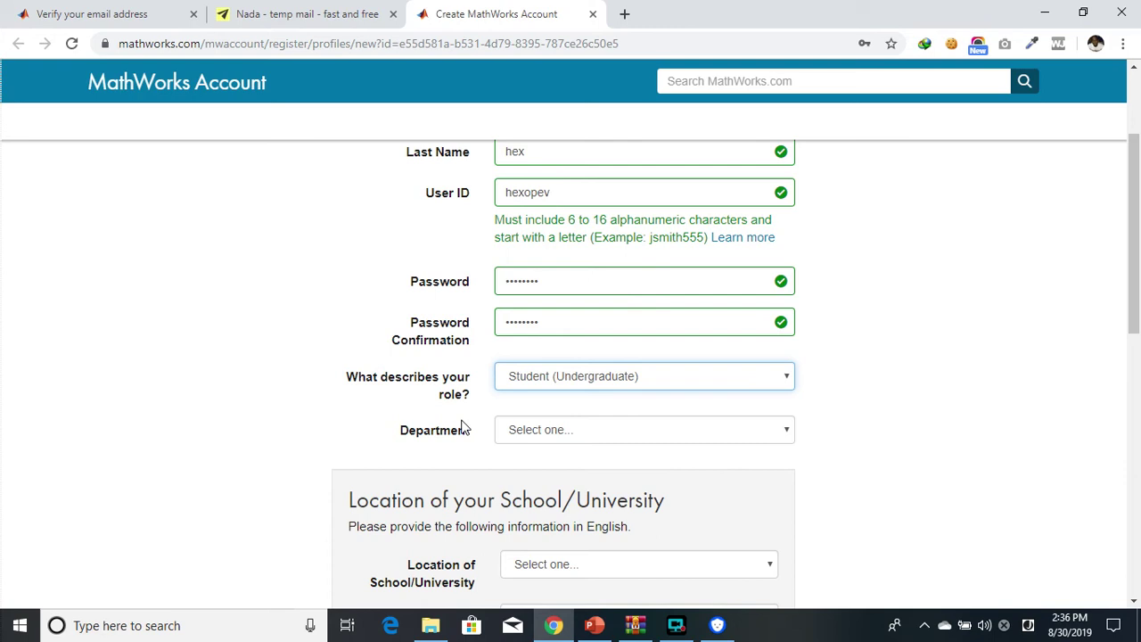
{"action": "left_click", "coordinate": [644, 435]}
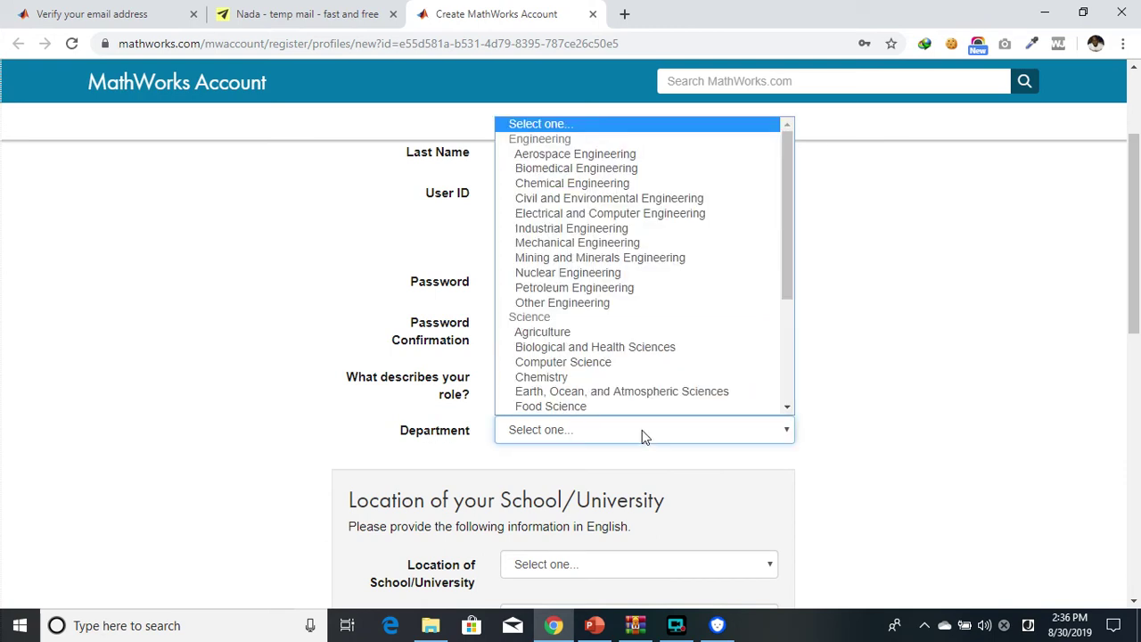
{"action": "left_click", "coordinate": [584, 198]}
Set the school location to United States and the state to Delaware
{"action": "scroll", "coordinate": [600, 464], "scroll_direction": "down", "scroll_amount": 3}
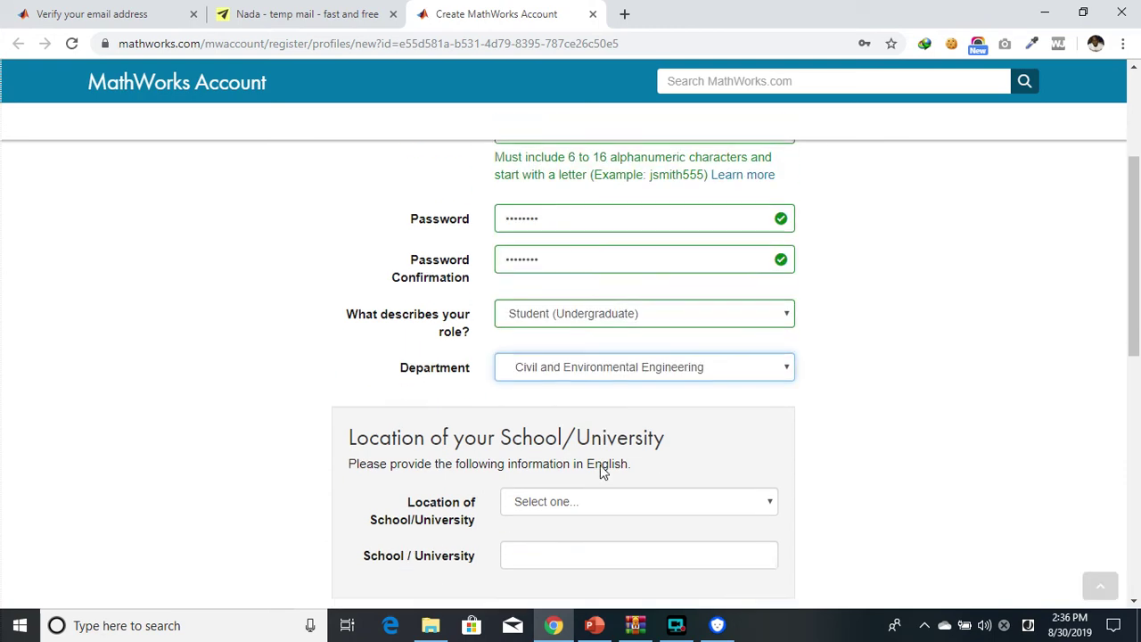
{"action": "left_click", "coordinate": [585, 318]}
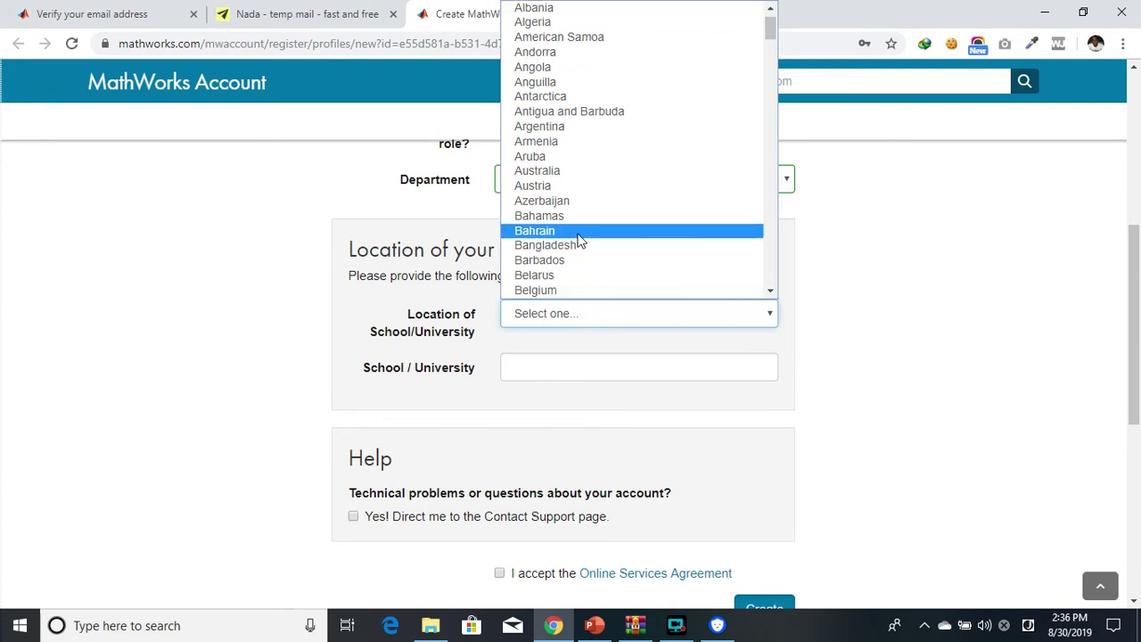
{"action": "scroll", "coordinate": [579, 237], "scroll_direction": "down", "scroll_amount": 8}
{"action": "scroll", "coordinate": [580, 241], "scroll_direction": "up", "scroll_amount": 4}
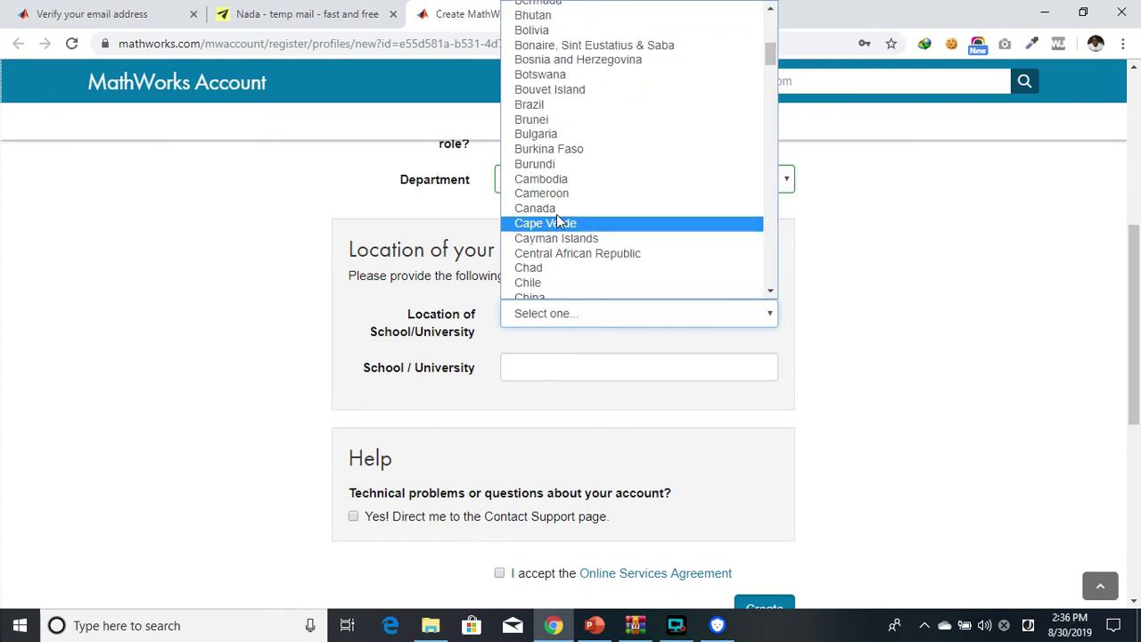
{"action": "scroll", "coordinate": [547, 200], "scroll_direction": "up", "scroll_amount": 3}
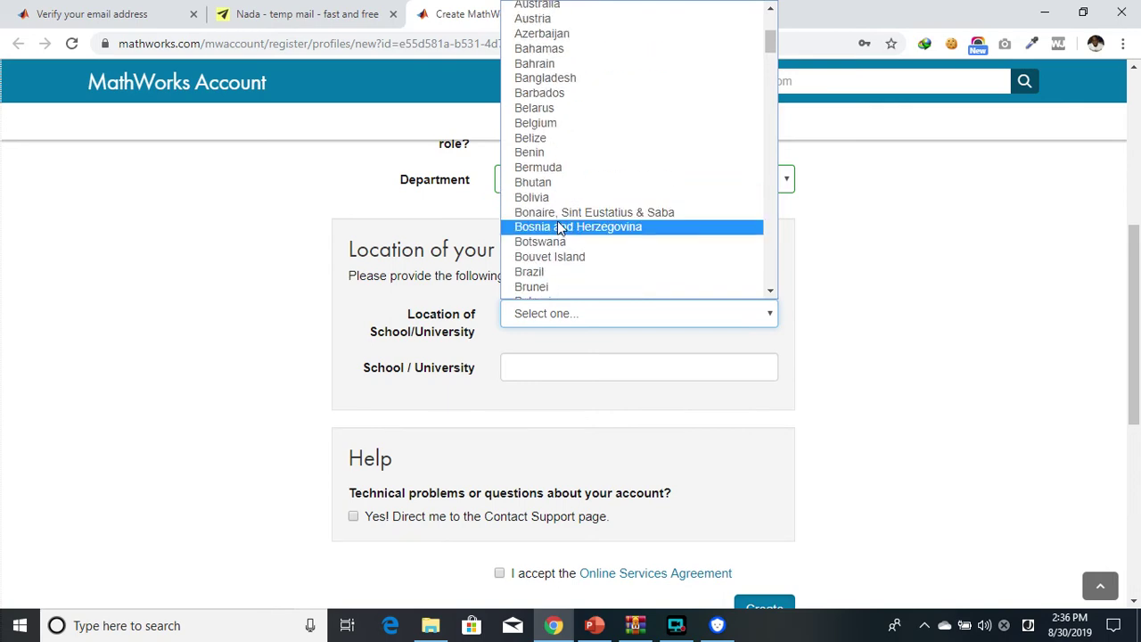
{"action": "scroll", "coordinate": [560, 205], "scroll_direction": "up", "scroll_amount": 3}
{"action": "scroll", "coordinate": [562, 227], "scroll_direction": "down", "scroll_amount": 10}
{"action": "scroll", "coordinate": [562, 229], "scroll_direction": "down", "scroll_amount": 20}
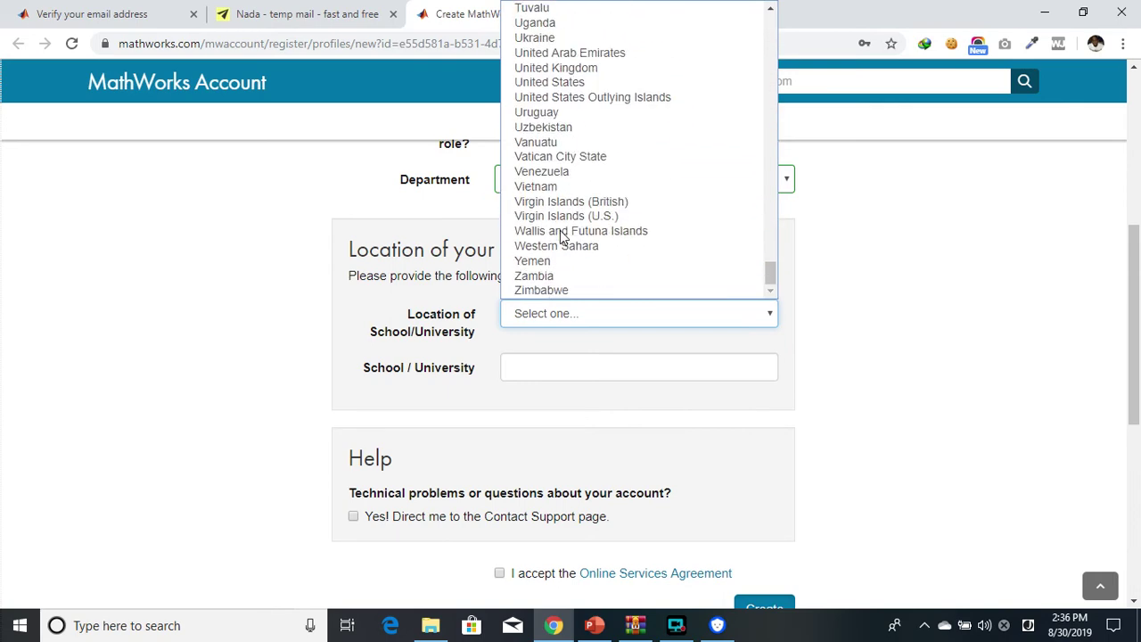
{"action": "left_click", "coordinate": [559, 82]}
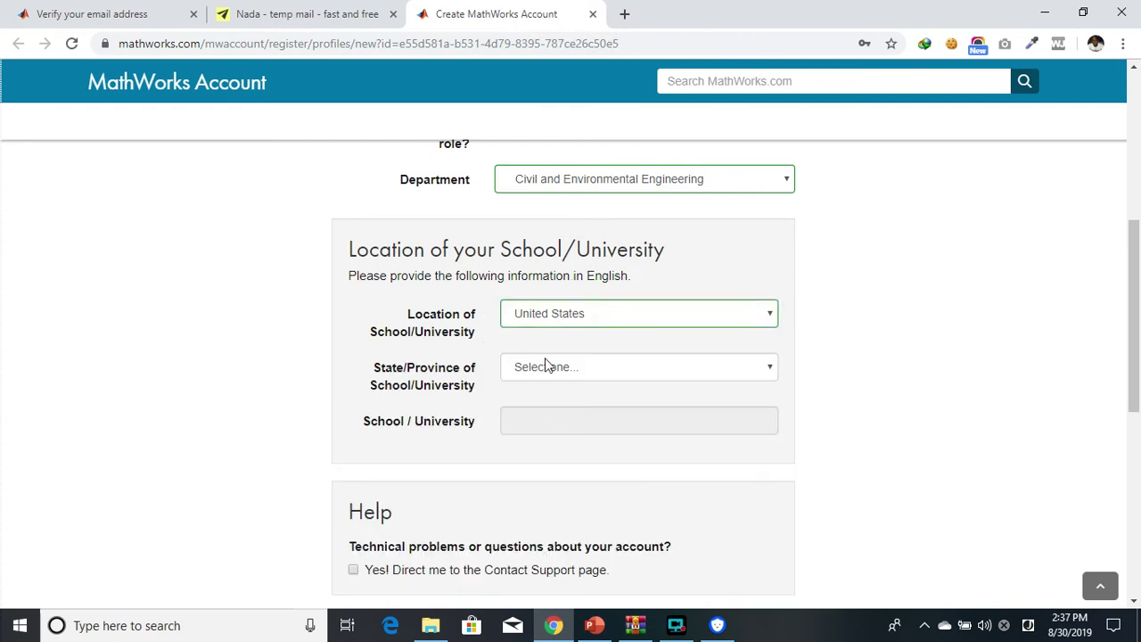
{"action": "left_click", "coordinate": [596, 369]}
{"action": "scroll", "coordinate": [570, 268], "scroll_direction": "down", "scroll_amount": 1}
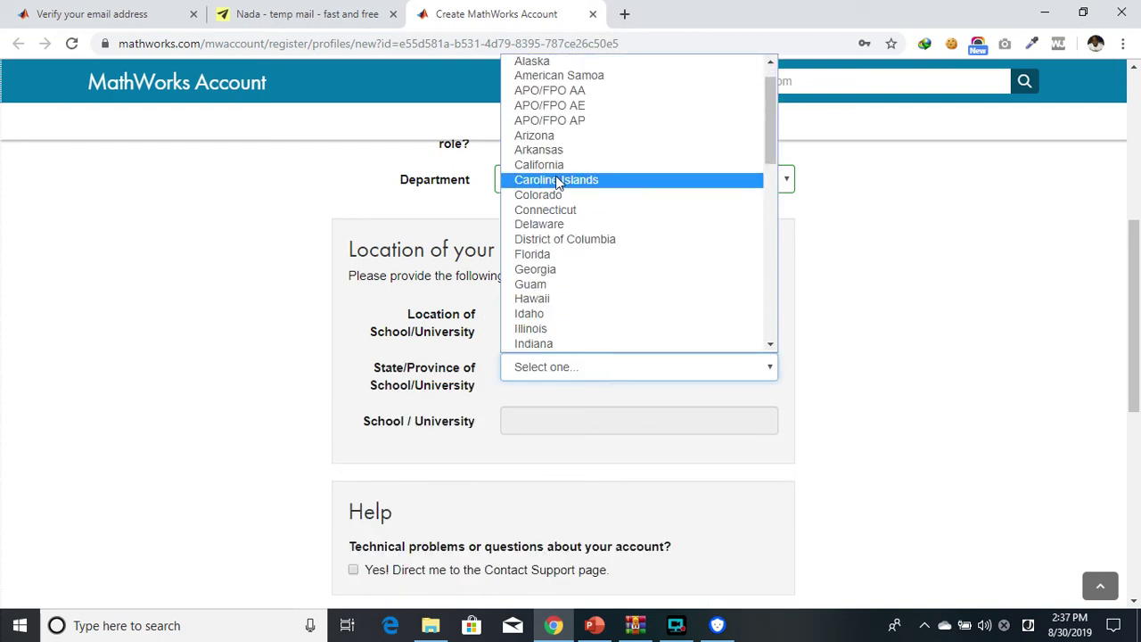
{"action": "left_click", "coordinate": [558, 227]}
Enter St Thomas as the school, accept the Online Services Agreement, and create the account
{"action": "left_click", "coordinate": [585, 420]}
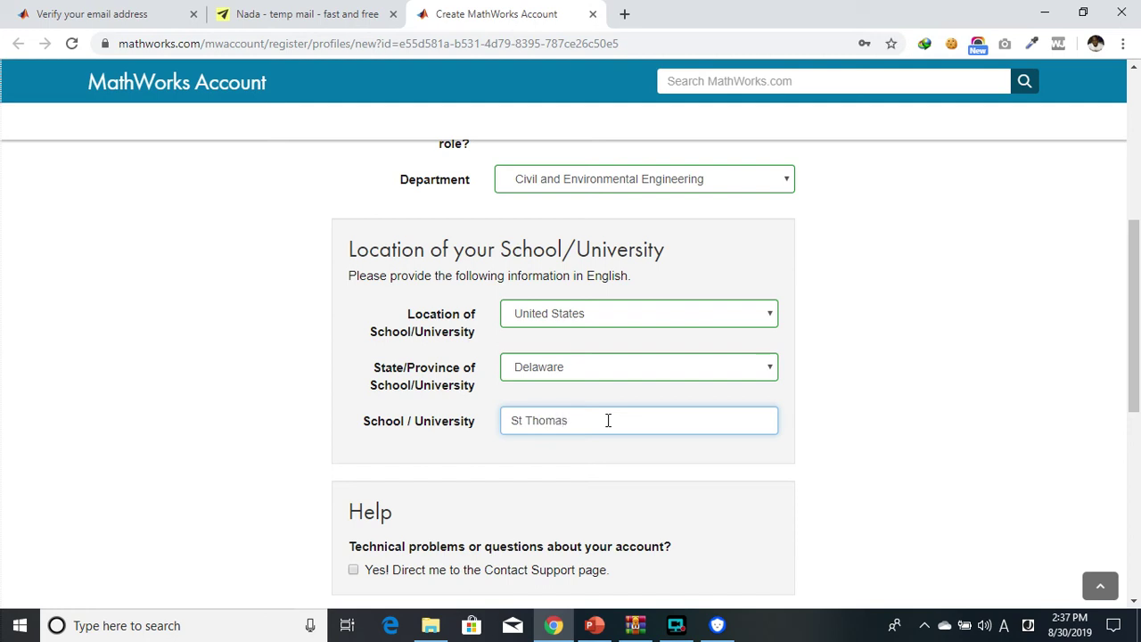
{"action": "scroll", "coordinate": [608, 418], "scroll_direction": "down", "scroll_amount": 2}
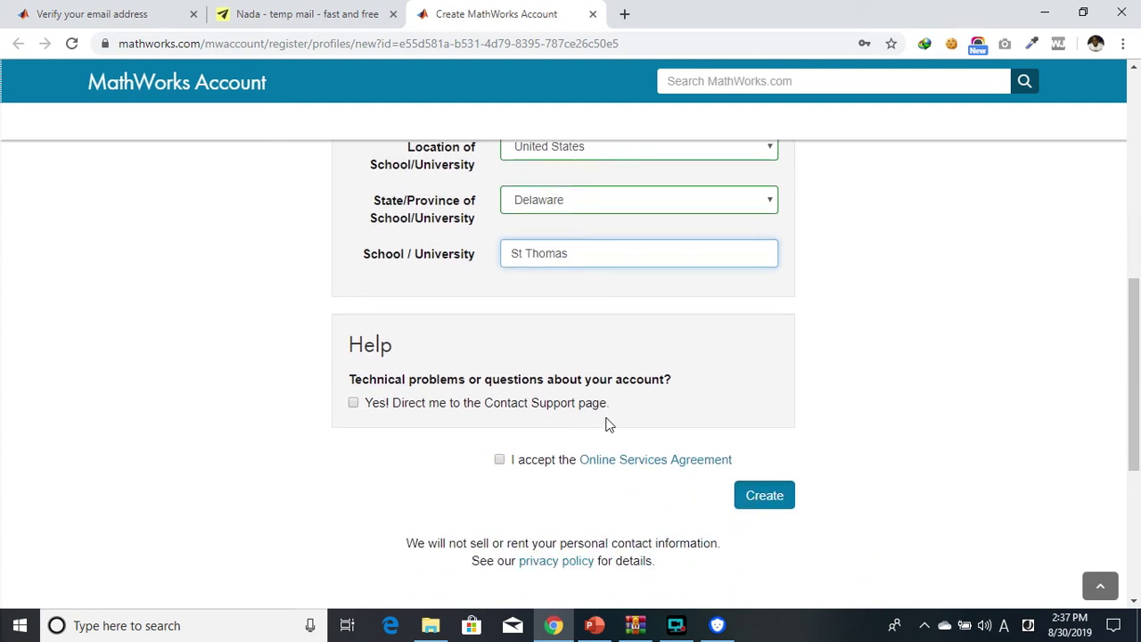
{"action": "left_click", "coordinate": [500, 461]}
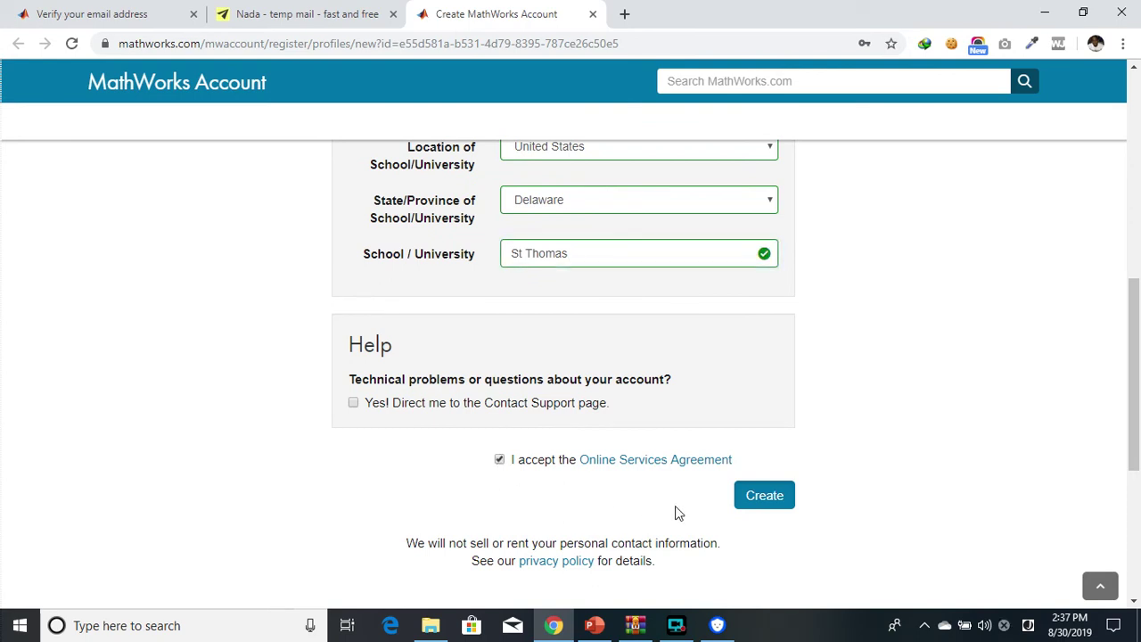
{"action": "left_click", "coordinate": [767, 504]}
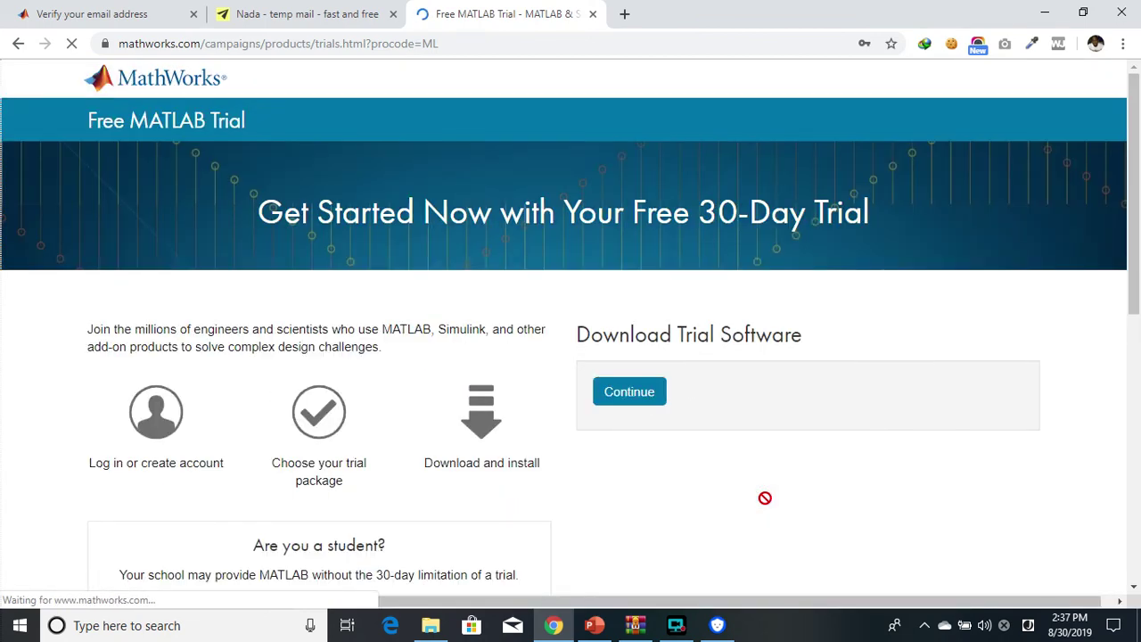
Decline the browser's password-saving offer and choose Delaware as the state
{"action": "scroll", "coordinate": [535, 462], "scroll_direction": "down", "scroll_amount": 2}
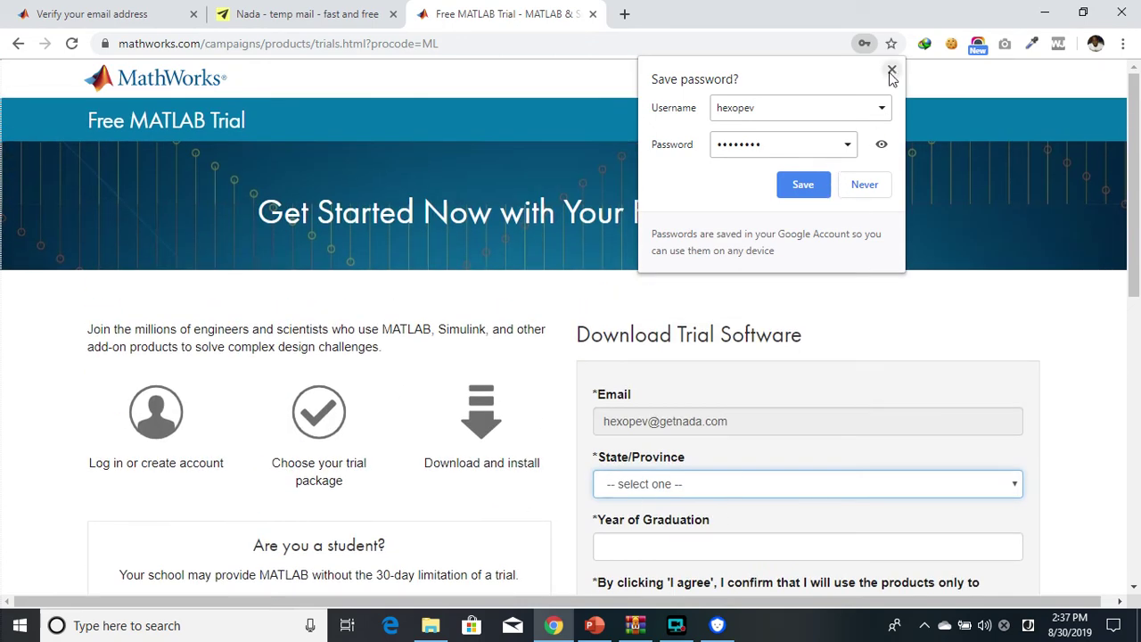
{"action": "left_click", "coordinate": [864, 184]}
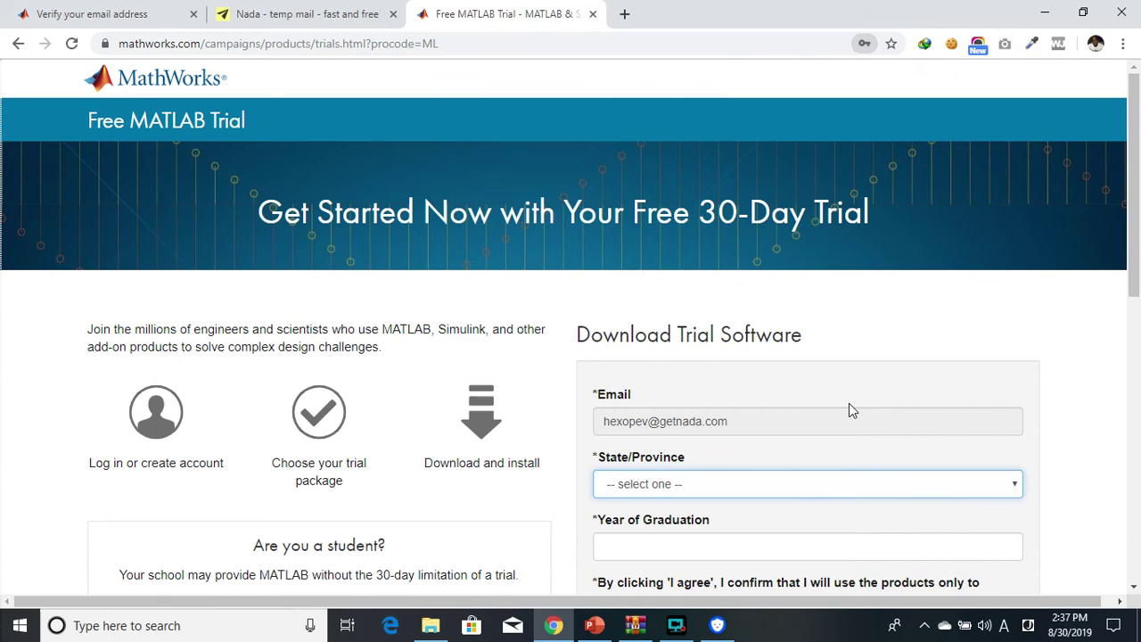
{"action": "scroll", "coordinate": [849, 408], "scroll_direction": "down", "scroll_amount": 2}
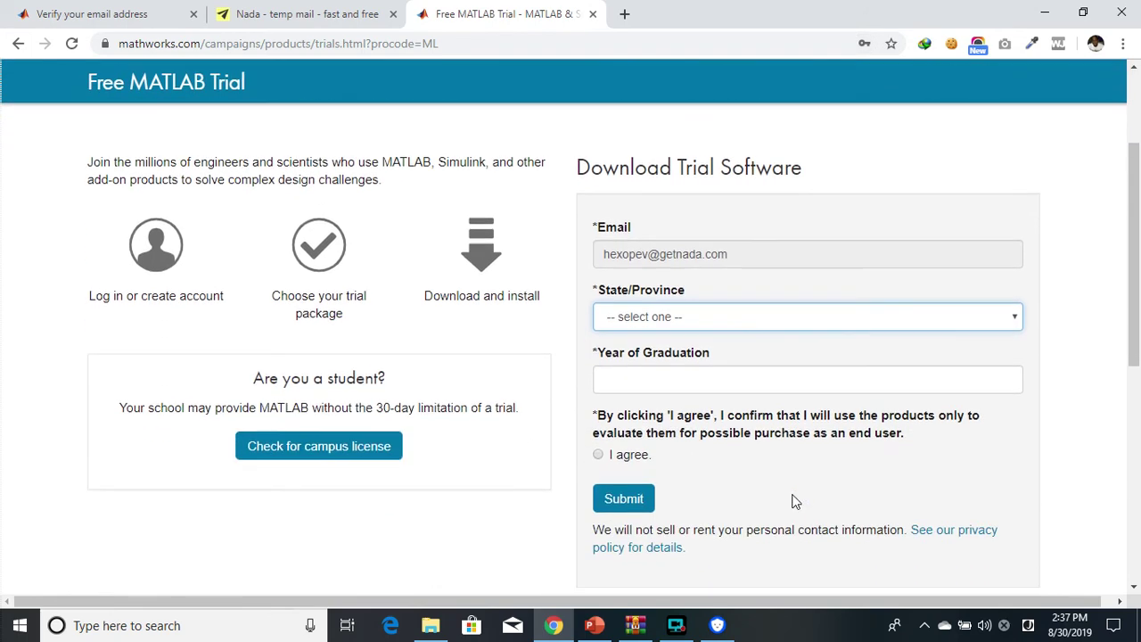
{"action": "left_click", "coordinate": [871, 324]}
{"action": "scroll", "coordinate": [716, 227], "scroll_direction": "down", "scroll_amount": 1}
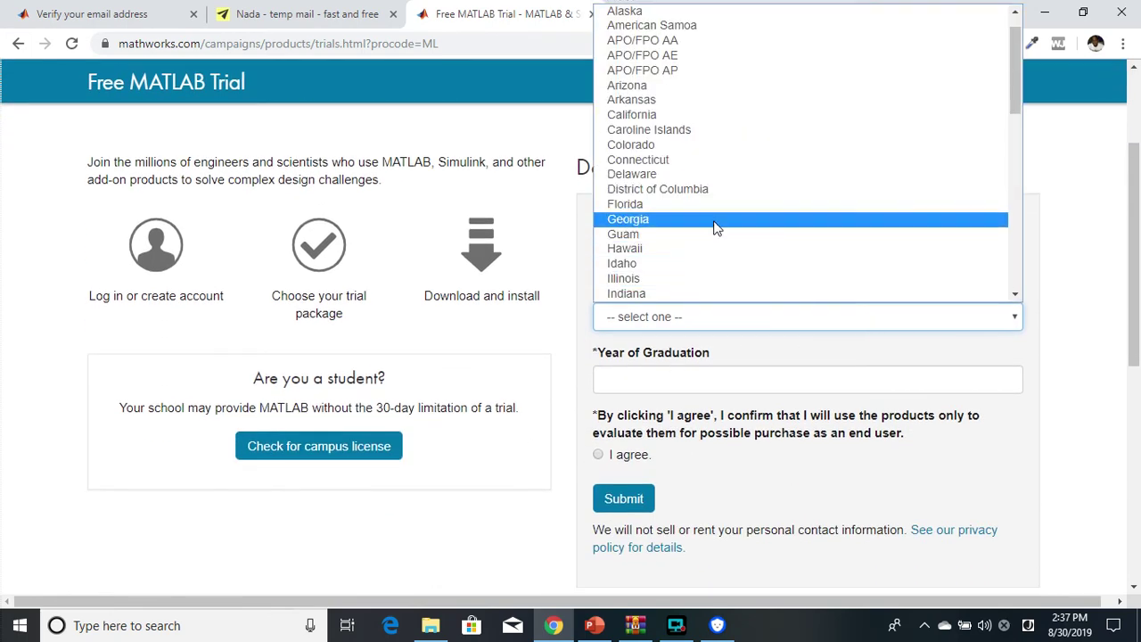
{"action": "left_click", "coordinate": [652, 175]}
Set graduation year 2020, accept the evaluation terms, and submit the trial request
{"action": "left_click", "coordinate": [700, 379]}
{"action": "left_click", "coordinate": [649, 371]}
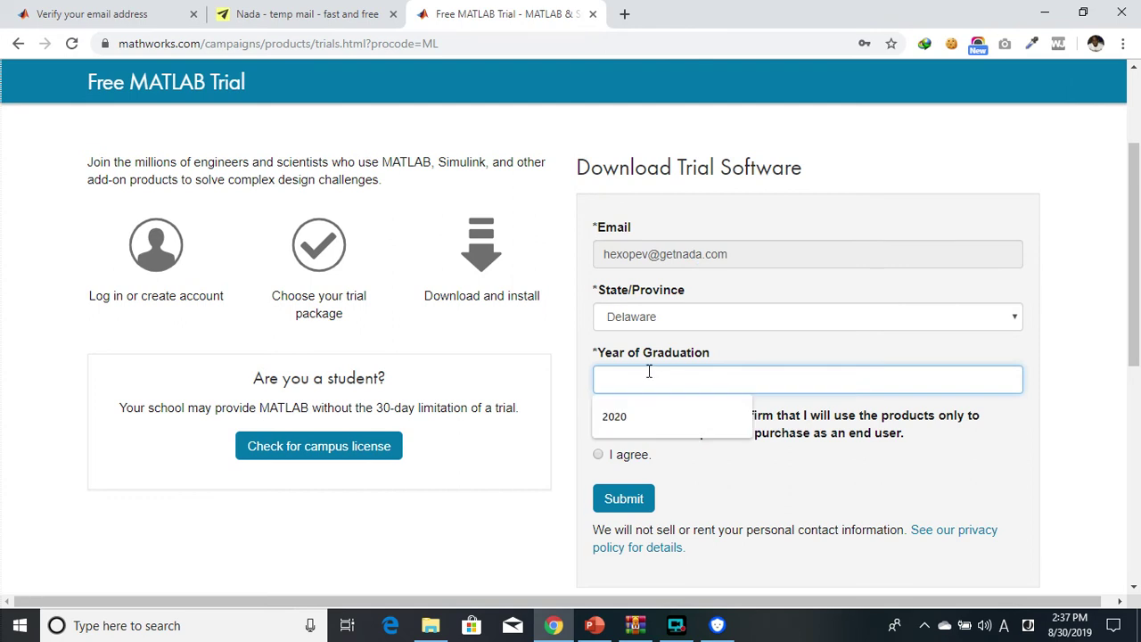
{"action": "left_click", "coordinate": [645, 419]}
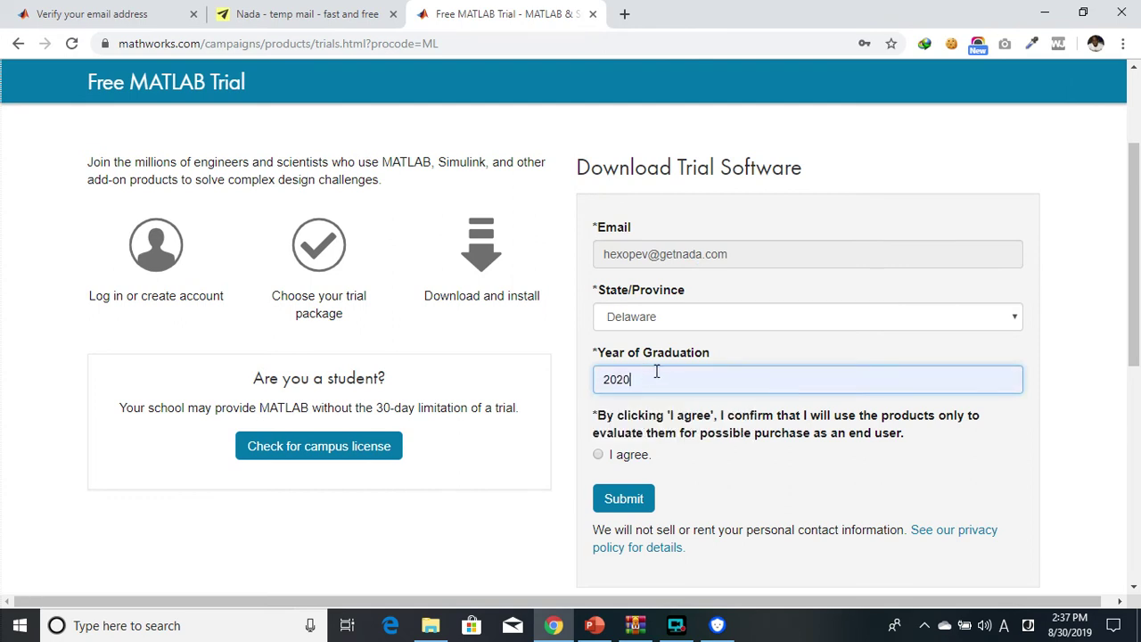
{"action": "left_click", "coordinate": [599, 456]}
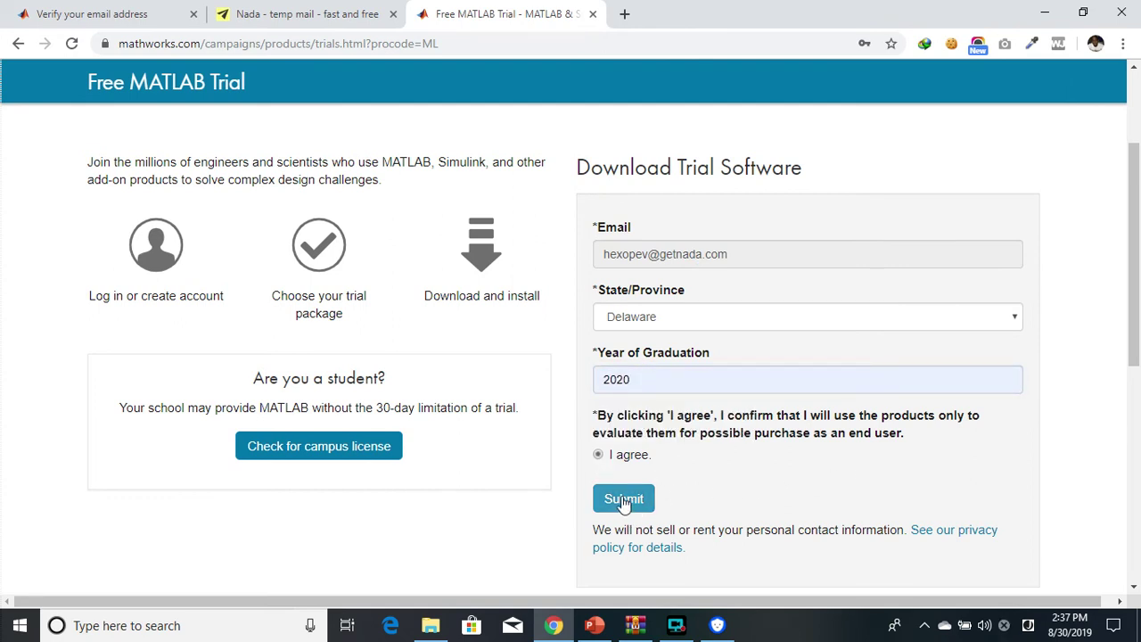
{"action": "left_click", "coordinate": [623, 499]}
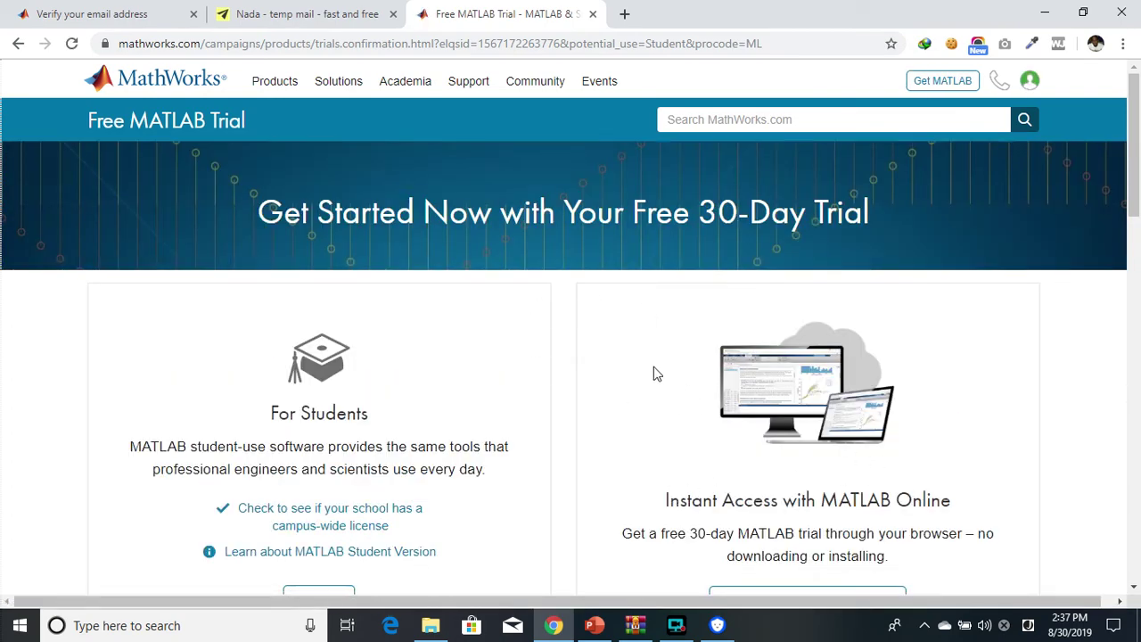
{"action": "scroll", "coordinate": [656, 374], "scroll_direction": "down", "scroll_amount": 3}
{"action": "scroll", "coordinate": [615, 309], "scroll_direction": "down", "scroll_amount": 2}
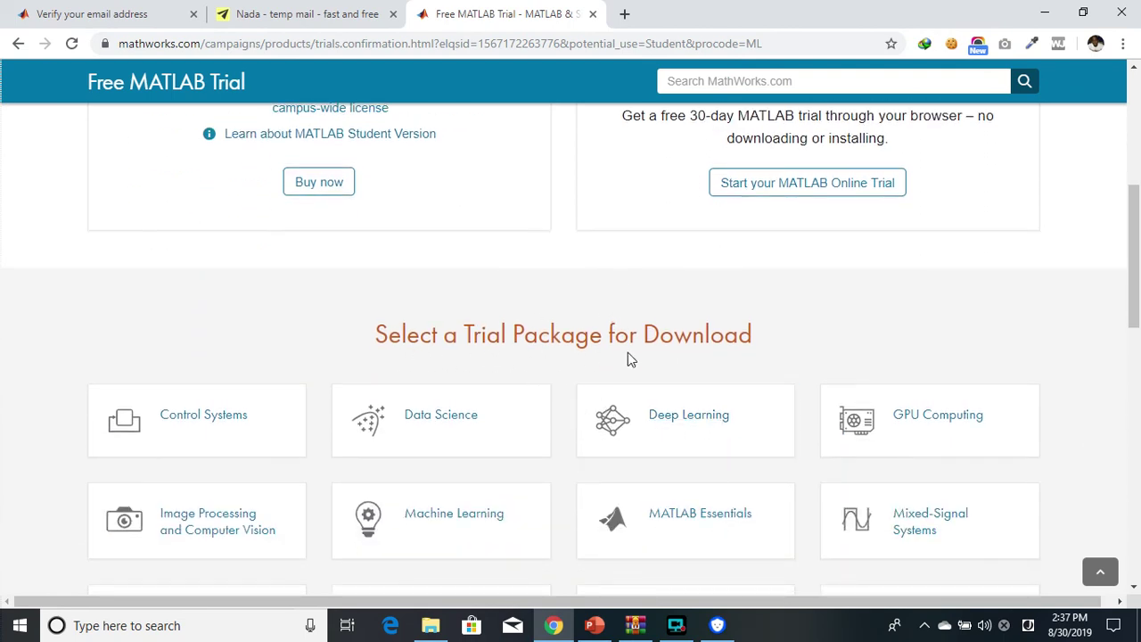
{"action": "scroll", "coordinate": [675, 413], "scroll_direction": "down", "scroll_amount": 2}
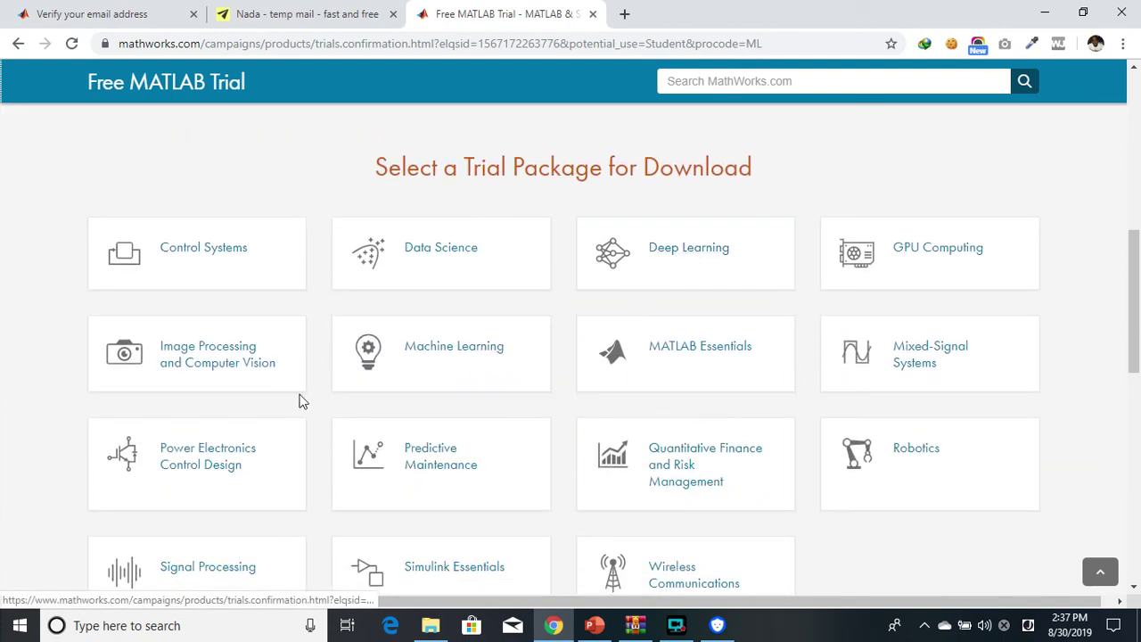
{"action": "scroll", "coordinate": [731, 370], "scroll_direction": "down", "scroll_amount": 2}
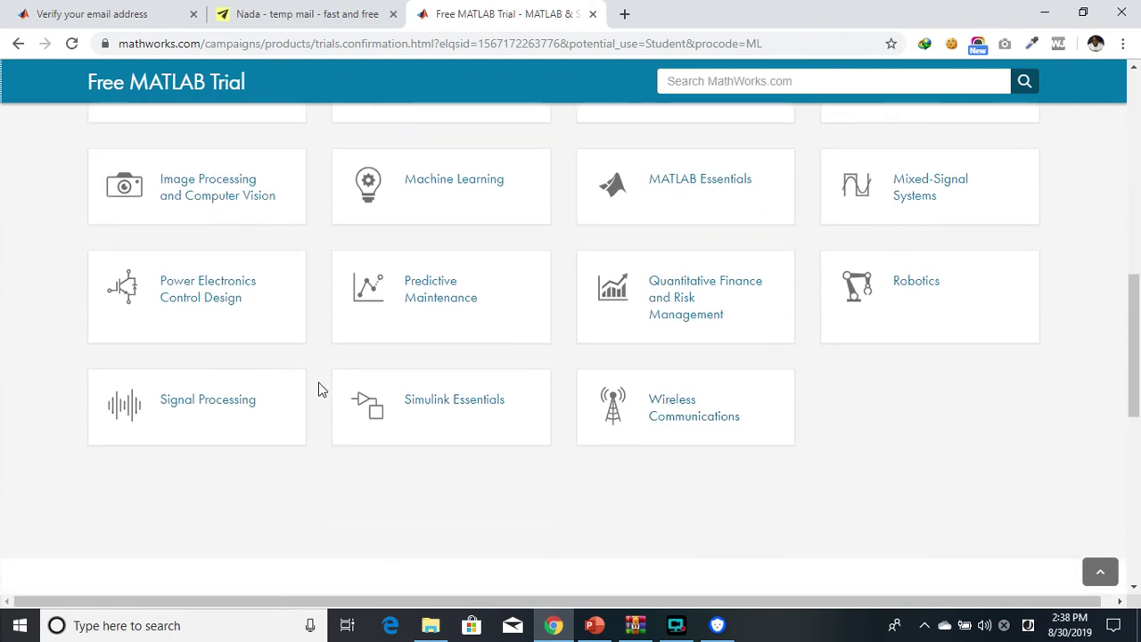
{"action": "scroll", "coordinate": [497, 364], "scroll_direction": "up", "scroll_amount": 1}
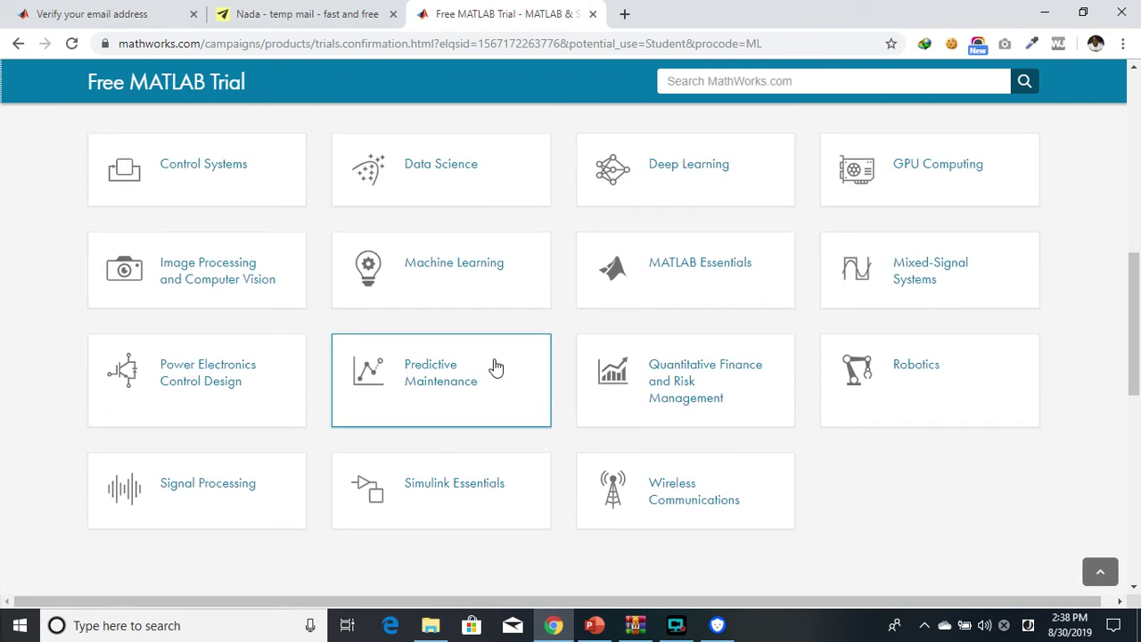
{"action": "scroll", "coordinate": [675, 359], "scroll_direction": "up", "scroll_amount": 1}
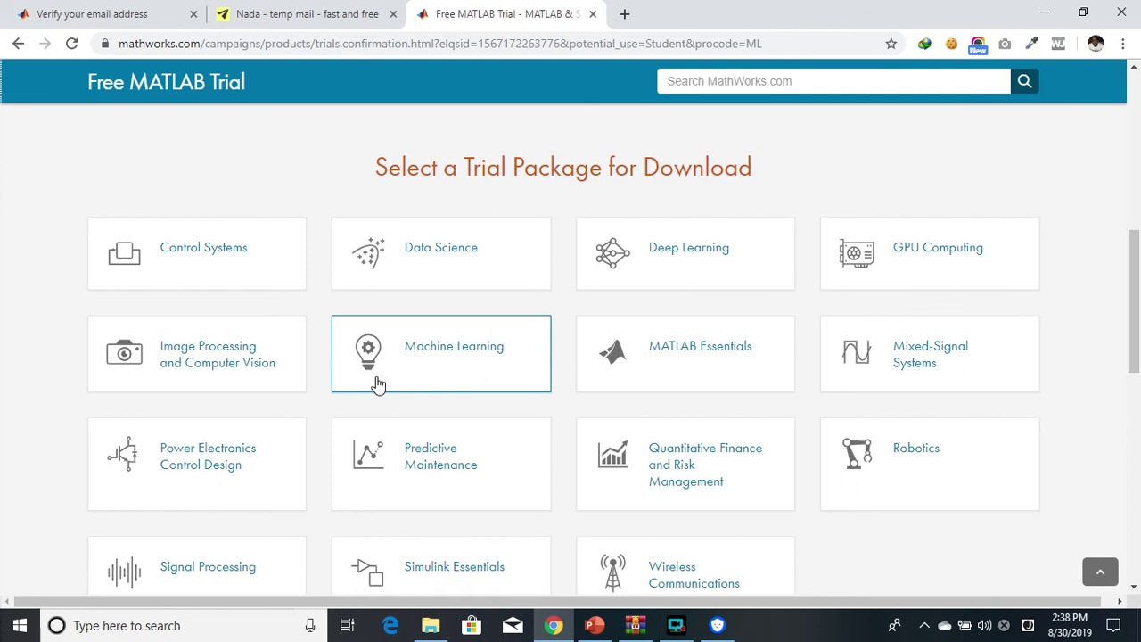
{"action": "scroll", "coordinate": [589, 317], "scroll_direction": "up", "scroll_amount": 4}
{"action": "scroll", "coordinate": [765, 274], "scroll_direction": "up", "scroll_amount": 2}
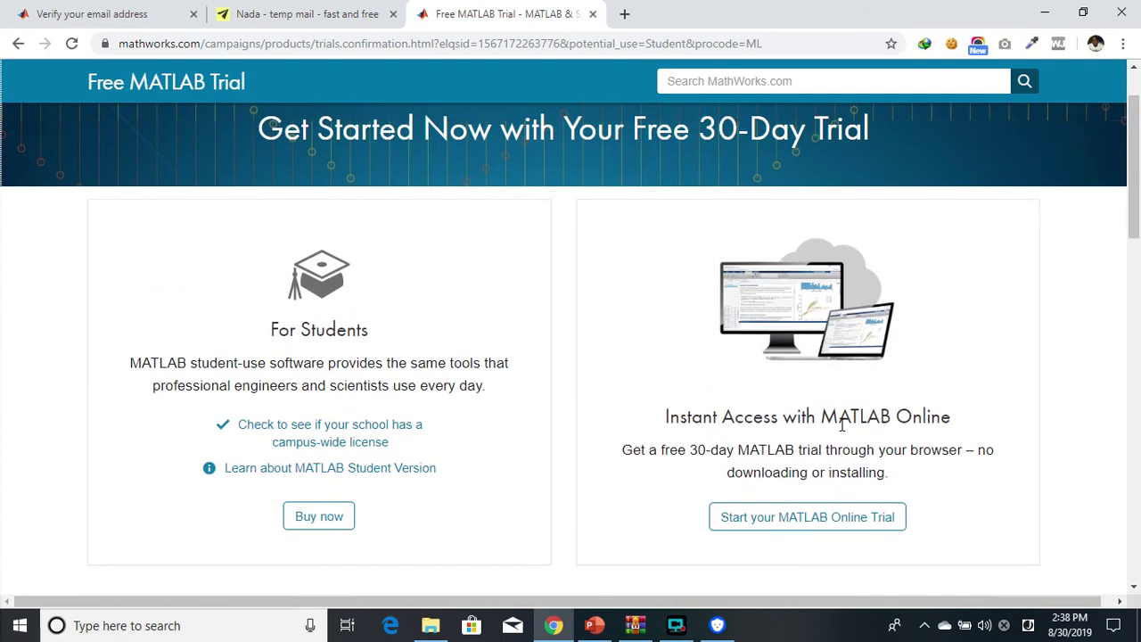
Start the MATLAB Online trial and let the desktop load in the browser
{"action": "left_click", "coordinate": [798, 526]}
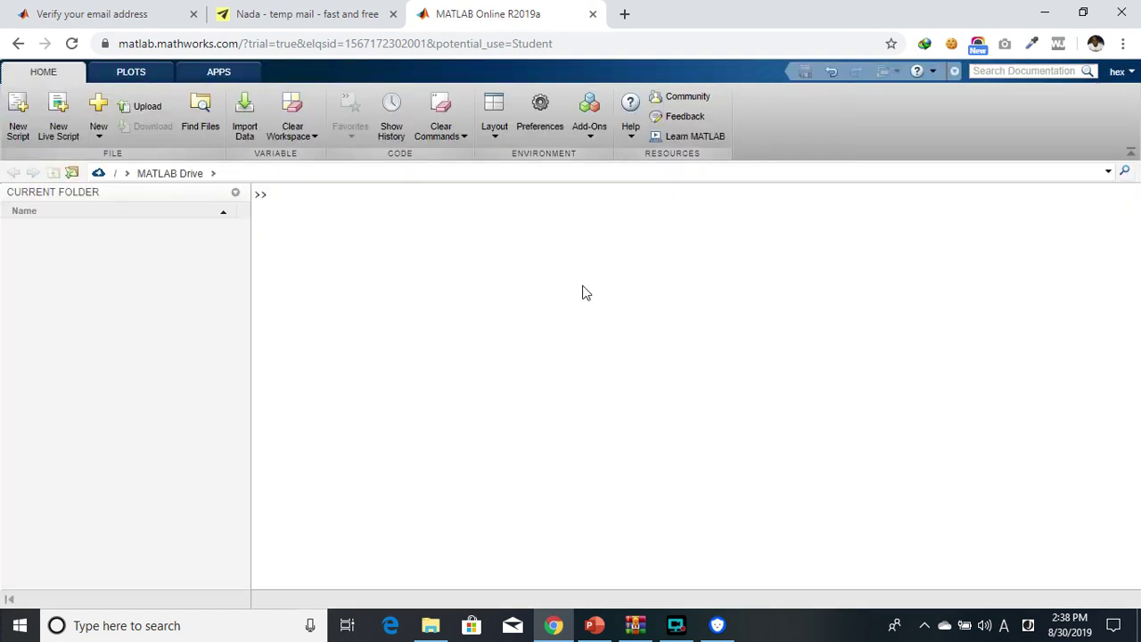
Apply the Three Column desktop layout and close the Welcome.mlx live script
{"action": "left_click", "coordinate": [495, 120]}
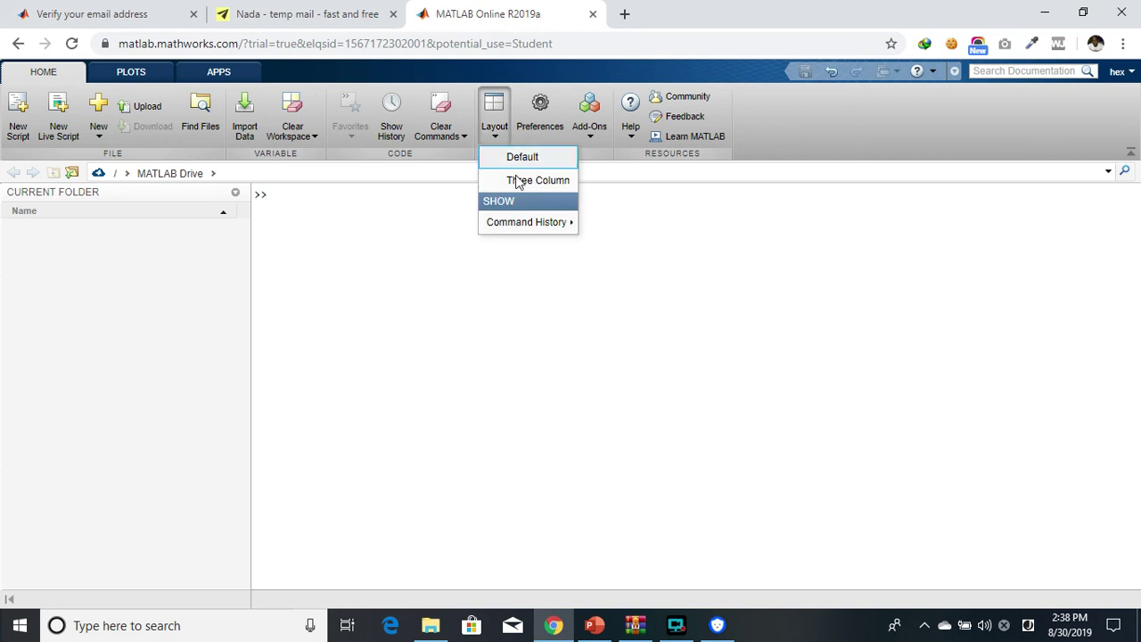
{"action": "left_click", "coordinate": [525, 182]}
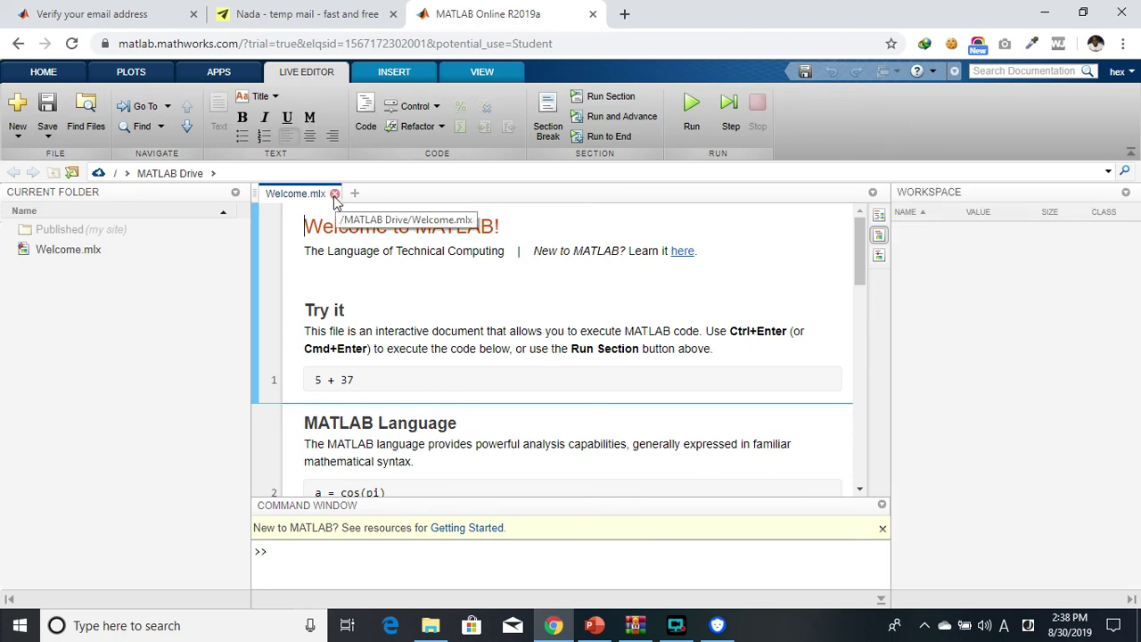
{"action": "scroll", "coordinate": [330, 214], "scroll_direction": "down", "scroll_amount": 10}
{"action": "scroll", "coordinate": [330, 214], "scroll_direction": "down", "scroll_amount": 1}
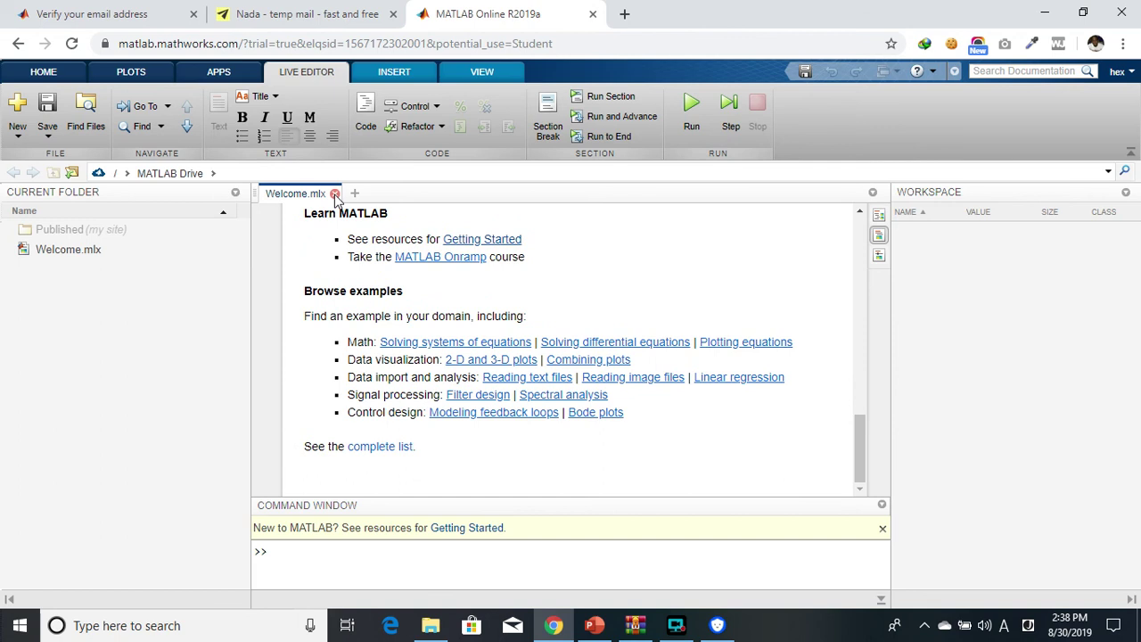
{"action": "left_click", "coordinate": [335, 193]}
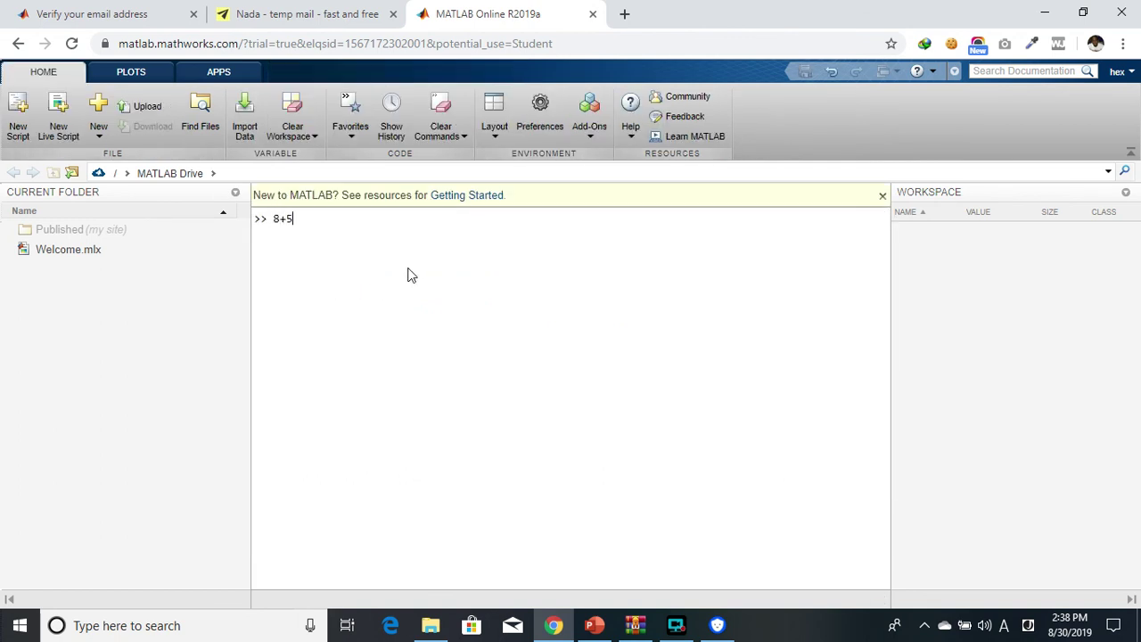
Run 8+5 and v = [5,4,5]+5, getting ans = 13 and v = 10 9 10
{"action": "key", "text": "Return"}
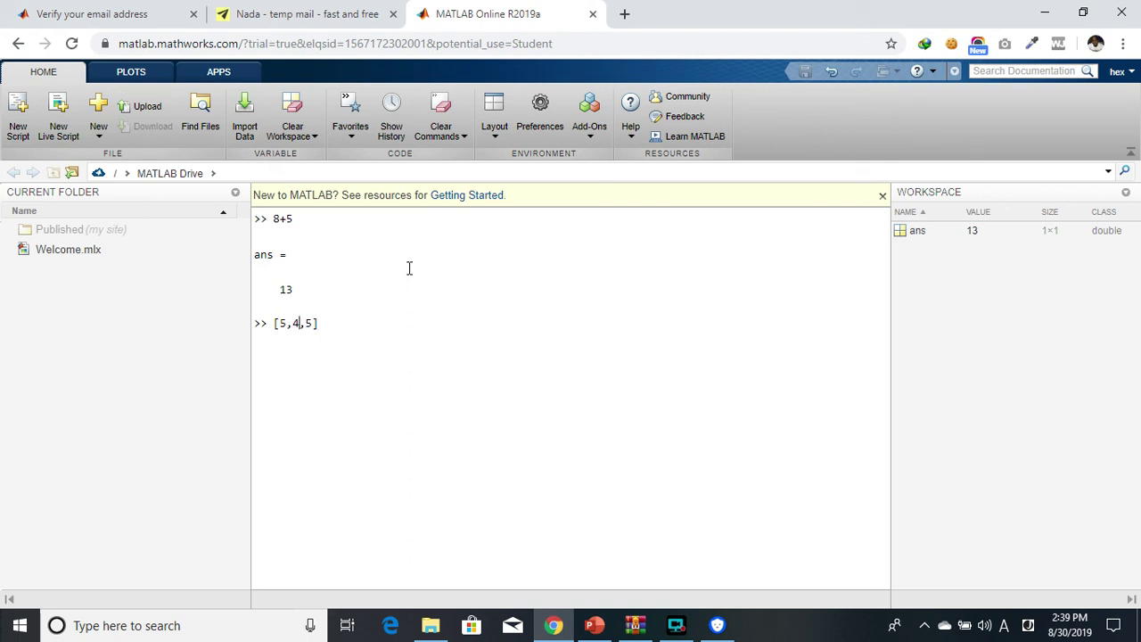
{"action": "type", "text": "v"}
{"action": "type", "text": "er"}
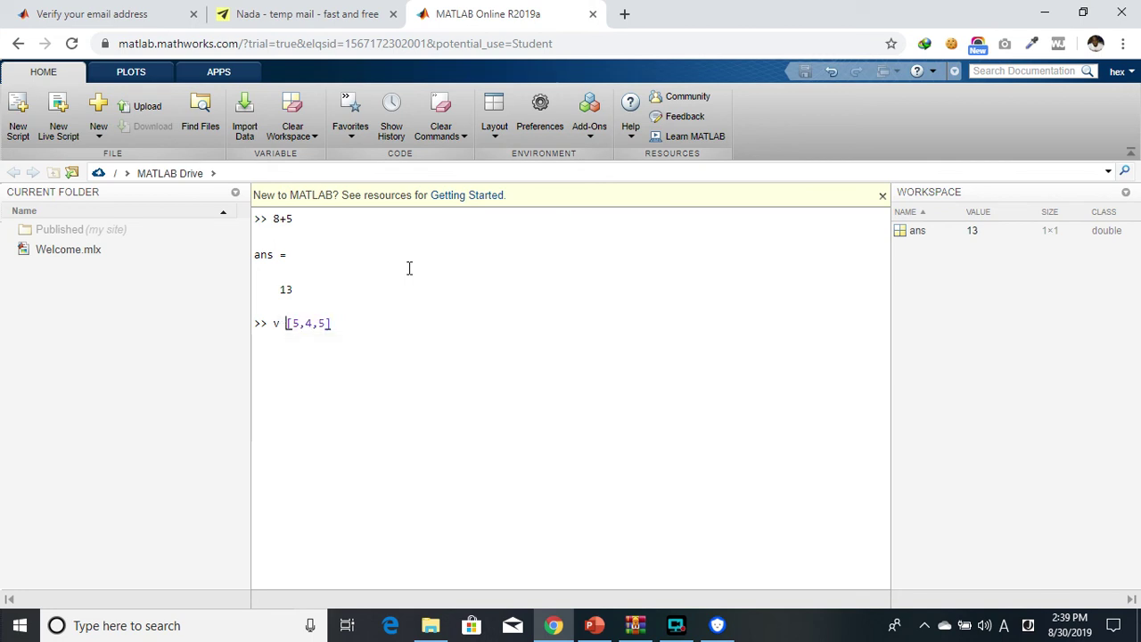
{"action": "type", "text": "="}
{"action": "key", "text": "Right"}
{"action": "key", "text": "Right"}
{"action": "key", "text": "Right"}
{"action": "key", "text": "Right"}
{"action": "key", "text": "Right"}
{"action": "key", "text": "Right"}
{"action": "key", "text": "Right"}
{"action": "type", "text": "+5"}
{"action": "key", "text": "Return"}
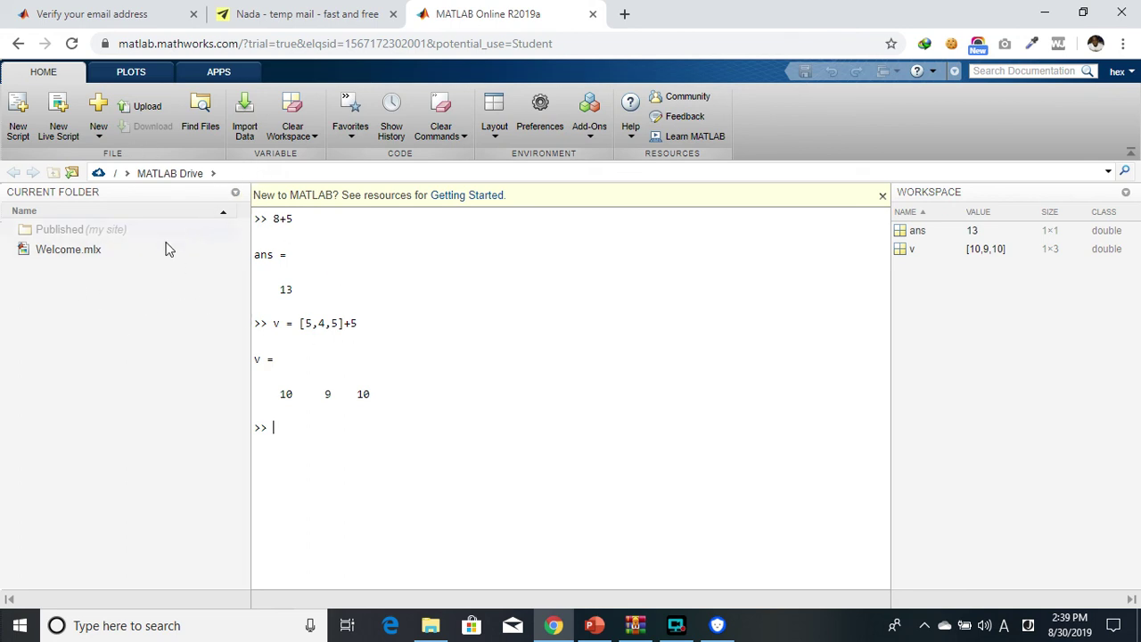
{"action": "left_click", "coordinate": [74, 249]}
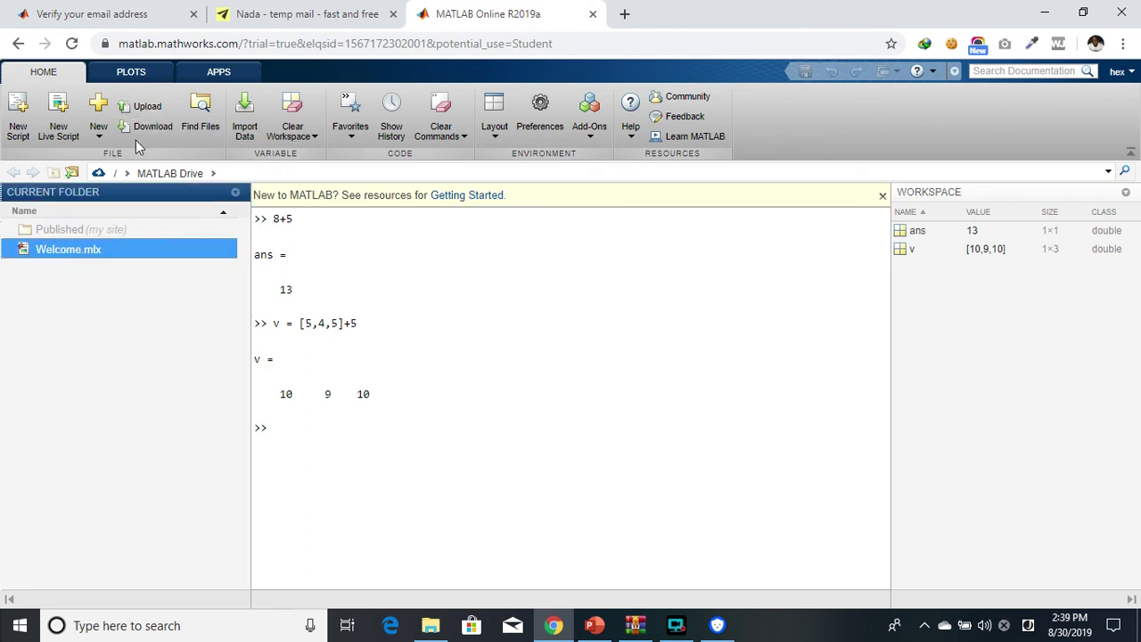
{"action": "left_click", "coordinate": [562, 306]}
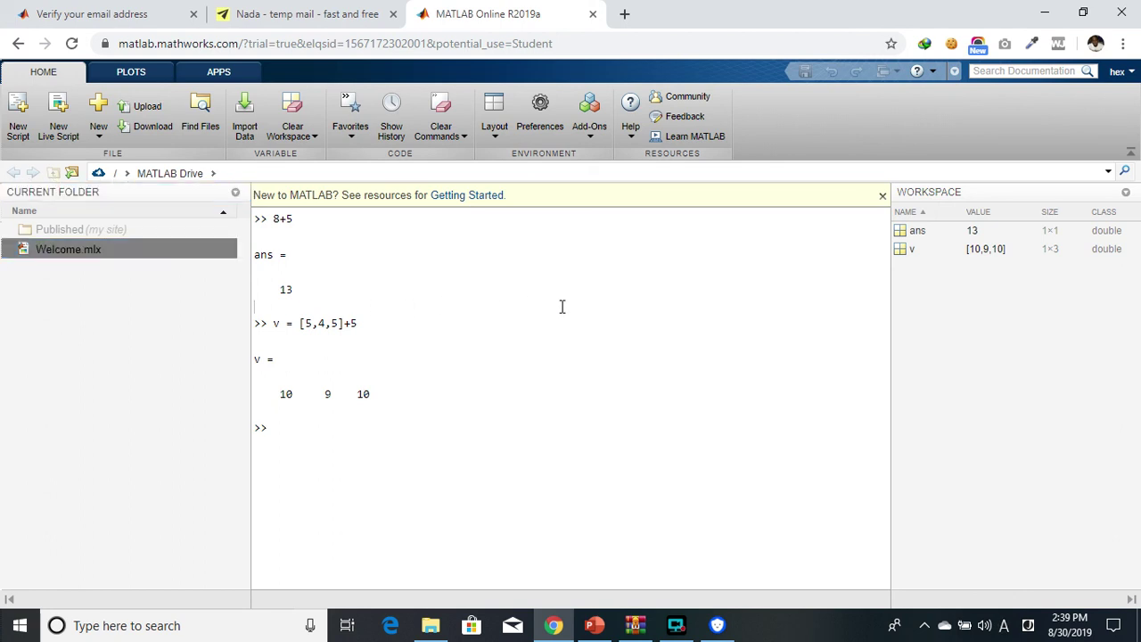